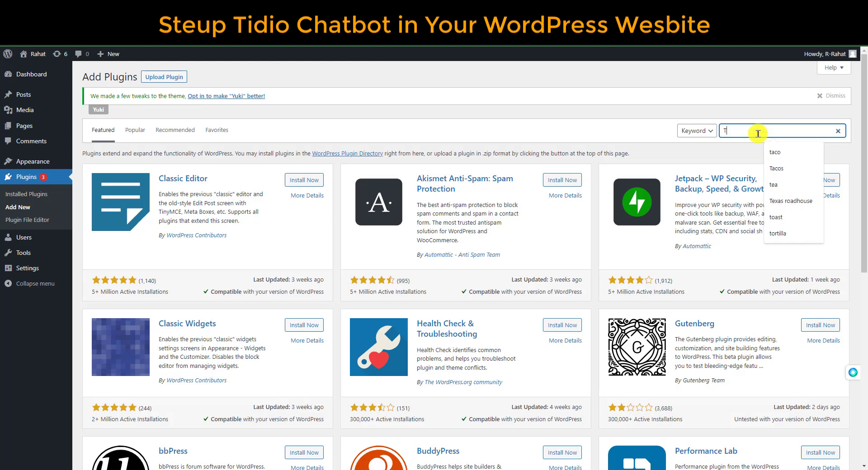
Search the plugin directory for Tidio, then install and activate the "Tidio – Live Chat & AI Chatbots" plugin
{"action": "type", "text": "idio"}
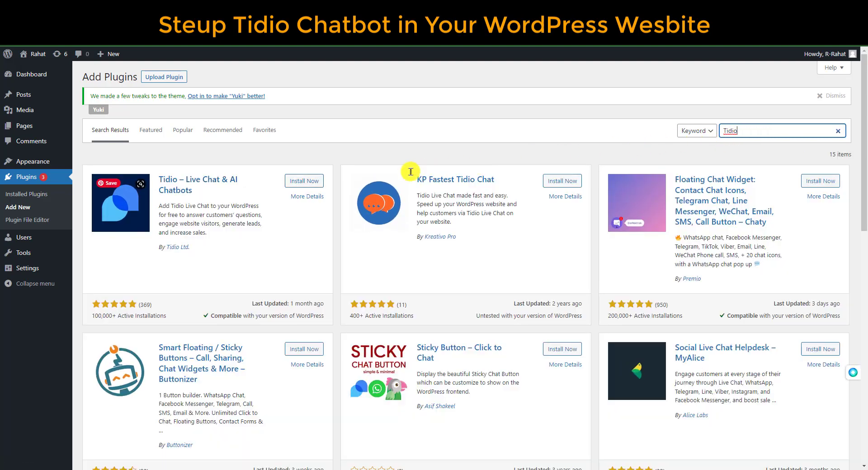
{"action": "left_click", "coordinate": [307, 182]}
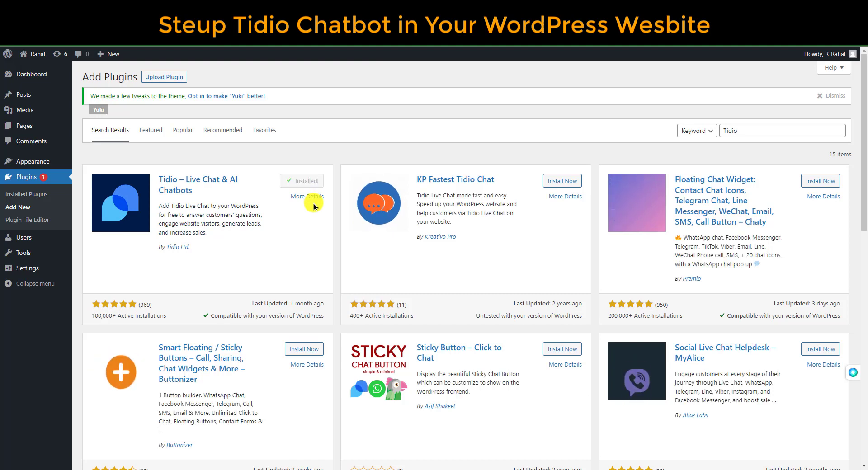
{"action": "left_click", "coordinate": [312, 181]}
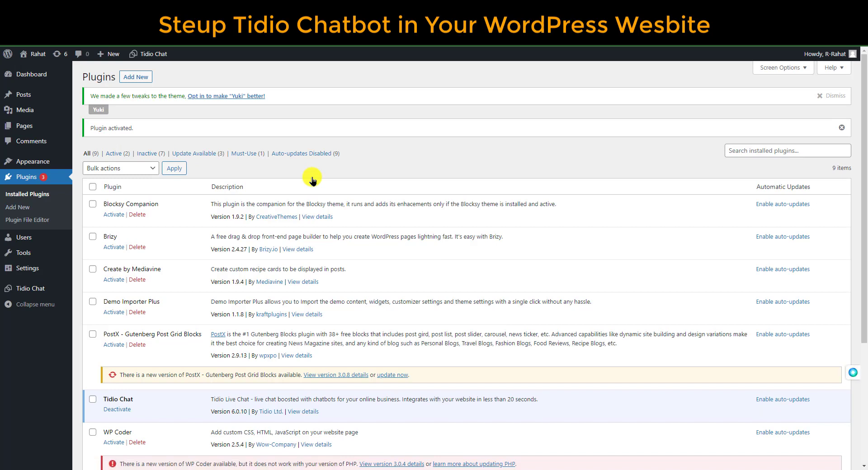
Open the Tidio Chat plugin page and log in to the existing account with its email and password
{"action": "left_click", "coordinate": [31, 288]}
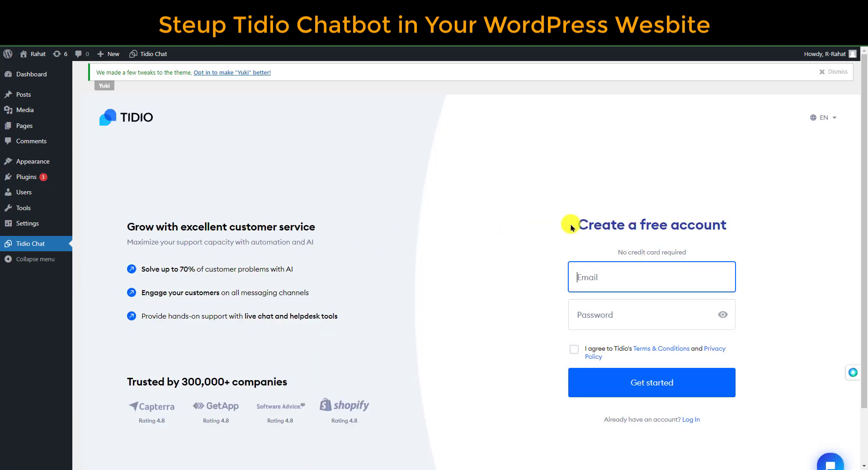
{"action": "left_click_drag", "start_coordinate": [570, 224], "coordinate": [742, 223]}
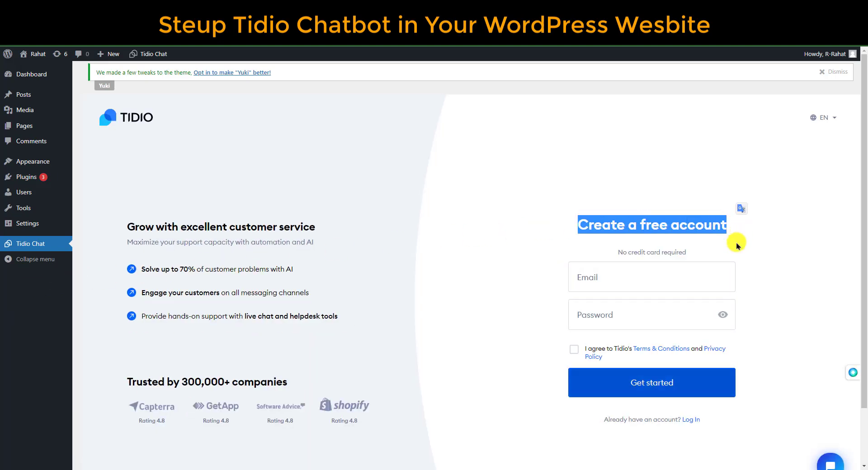
{"action": "left_click", "coordinate": [690, 419]}
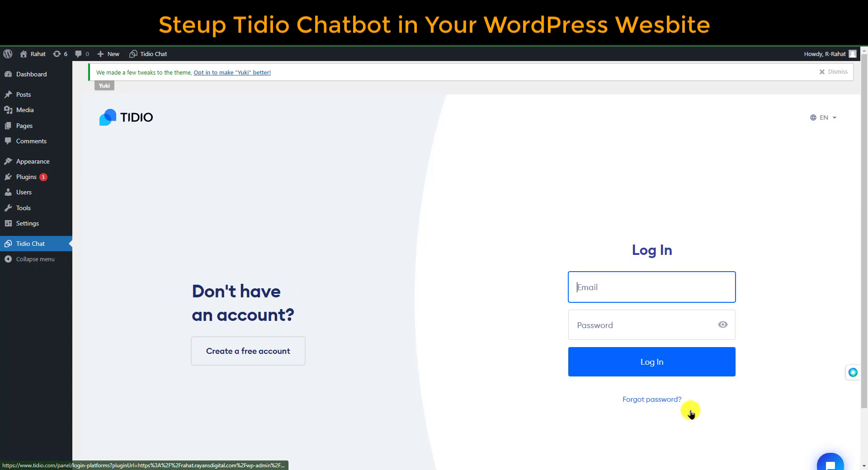
{"action": "left_click", "coordinate": [651, 290]}
{"action": "left_click", "coordinate": [651, 320]}
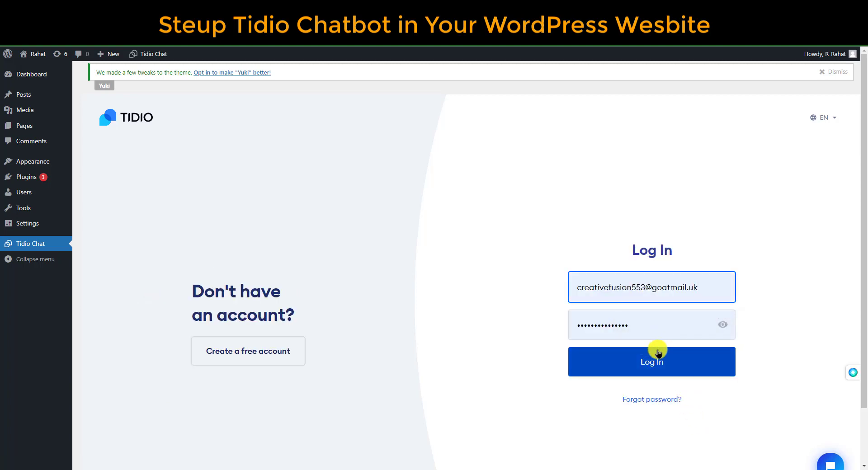
{"action": "left_click", "coordinate": [654, 362]}
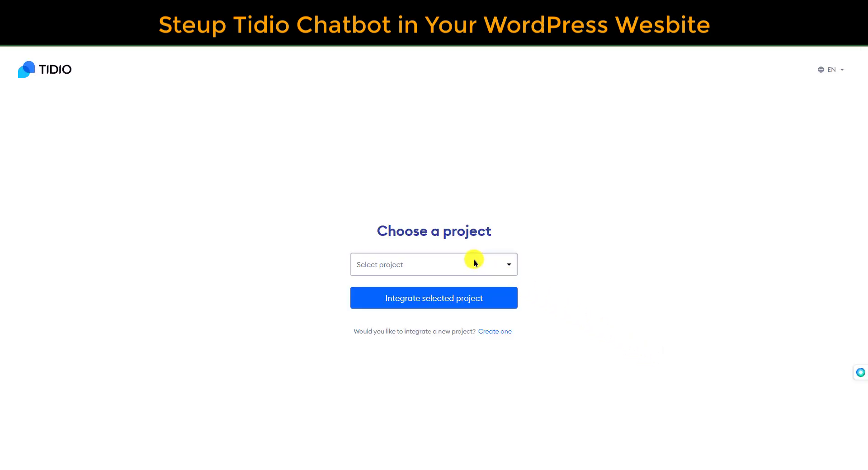
Integrate the website's existing Tidio project with the plugin and open the Tidio panel
{"action": "left_click", "coordinate": [474, 262]}
{"action": "left_click", "coordinate": [467, 302]}
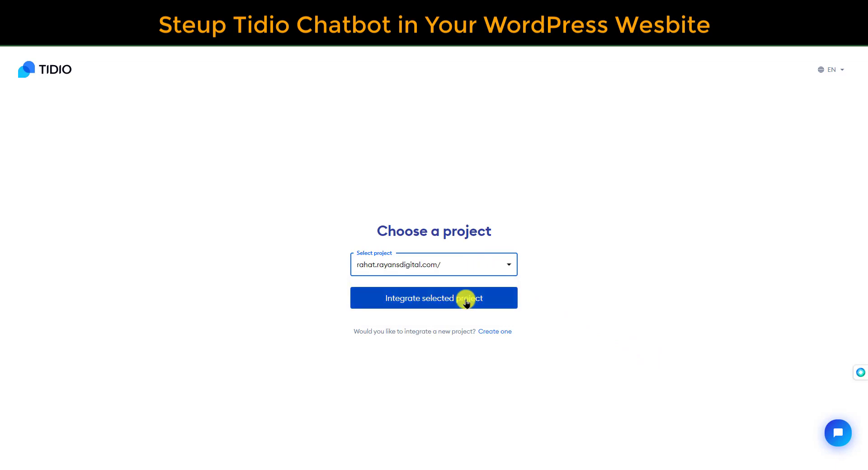
{"action": "left_click", "coordinate": [464, 300]}
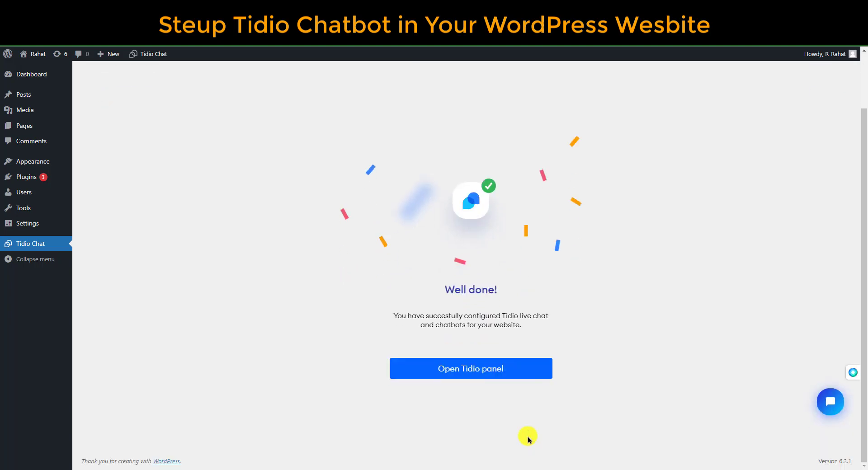
{"action": "left_click", "coordinate": [510, 373]}
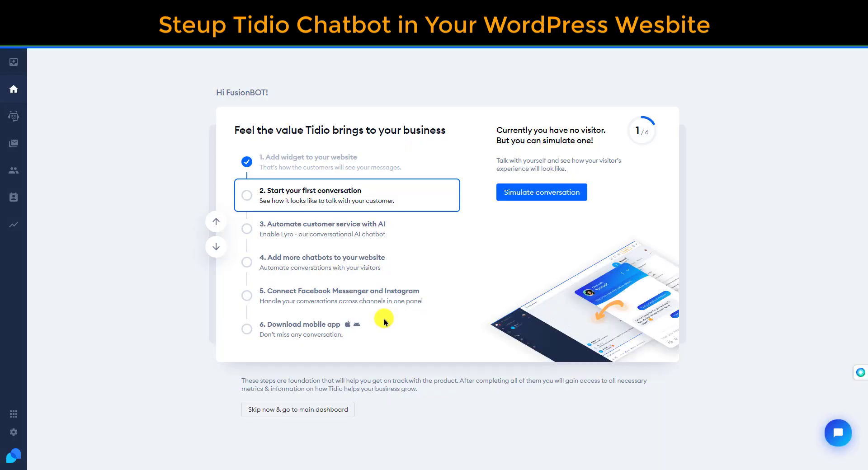
Simulate a visitor conversation and send the message "Hi" from the visitor's chat widget
{"action": "left_click", "coordinate": [537, 194]}
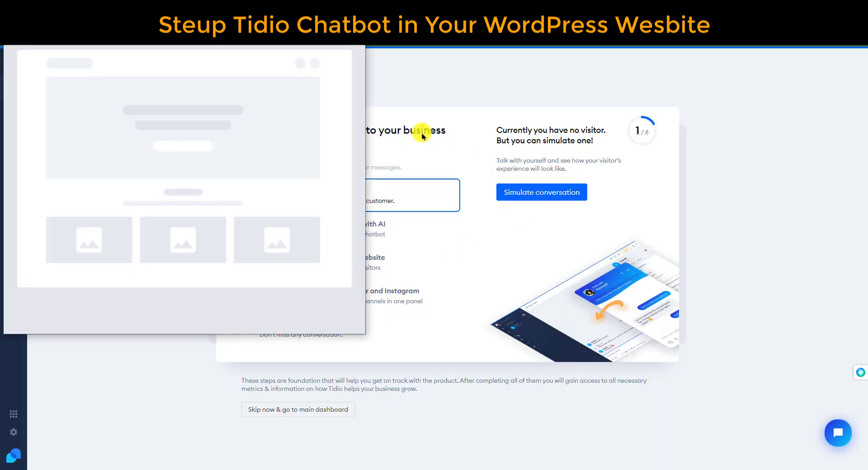
{"action": "left_click_drag", "start_coordinate": [178, 9], "coordinate": [441, 73]}
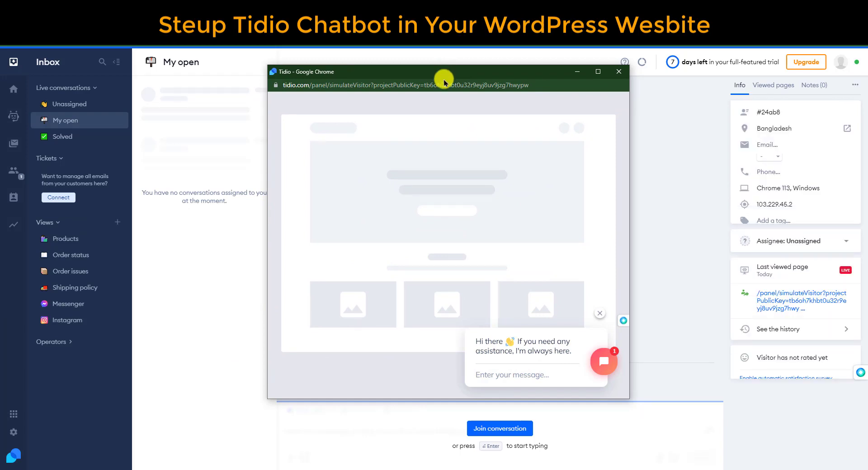
{"action": "left_click", "coordinate": [543, 375]}
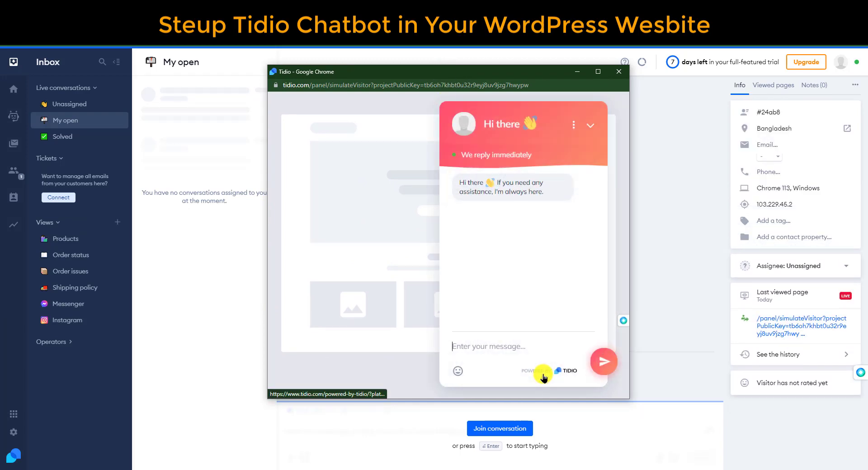
{"action": "type", "text": "Hi"}
{"action": "key", "text": "Return"}
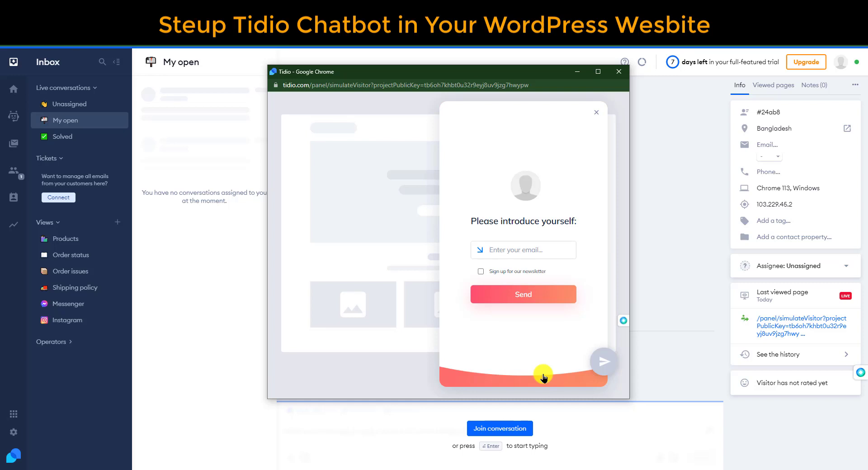
Fill in the visitor's email in the introduction form, opt in to the newsletter and submit it
{"action": "left_click", "coordinate": [498, 254]}
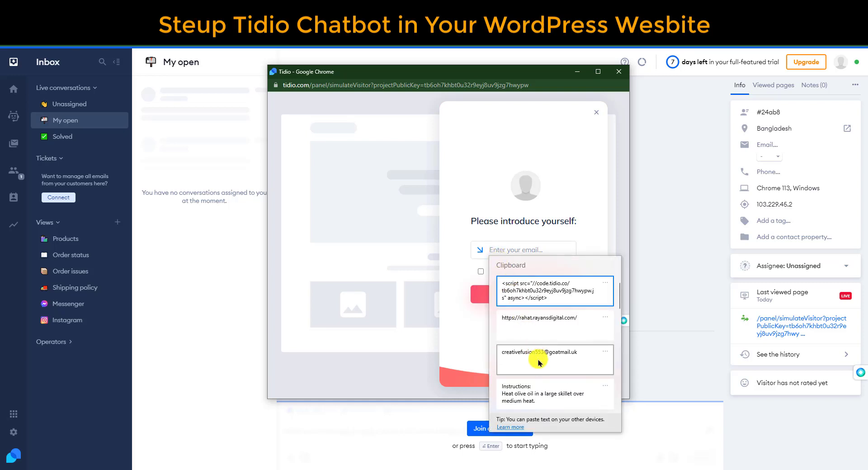
{"action": "left_click", "coordinate": [538, 357]}
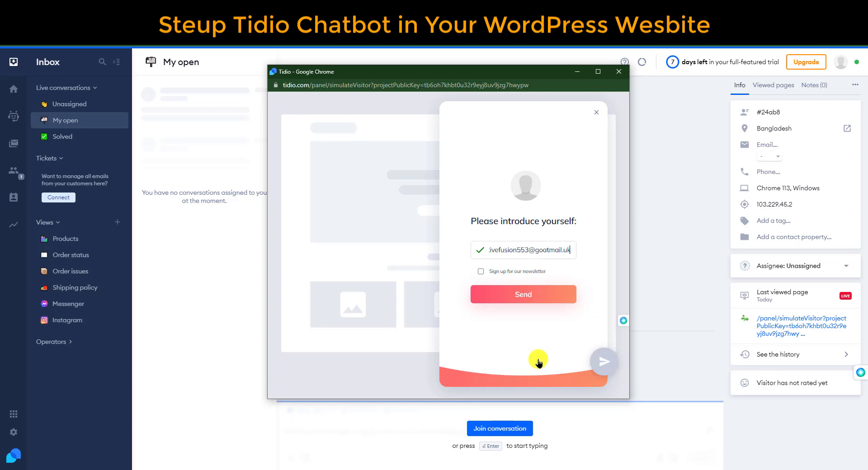
{"action": "left_click", "coordinate": [481, 273]}
{"action": "left_click", "coordinate": [513, 294]}
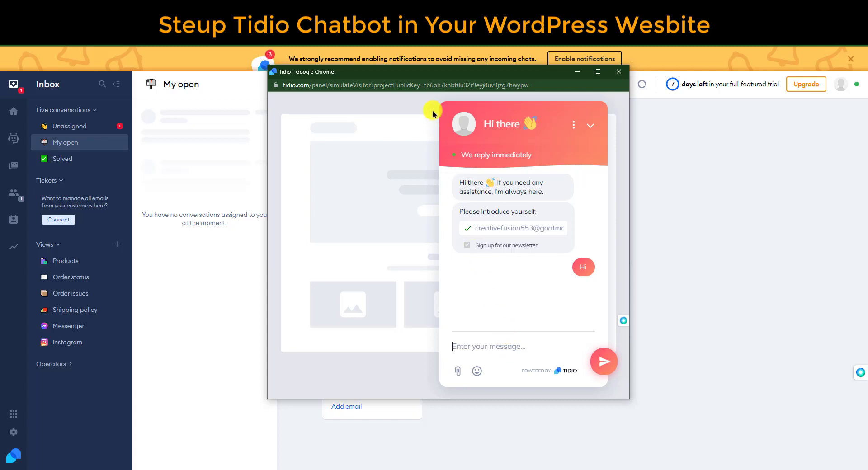
Send "Anyone available?" as the visitor and open the Unassigned live conversations in the inbox
{"action": "left_click_drag", "start_coordinate": [420, 73], "coordinate": [555, 113]}
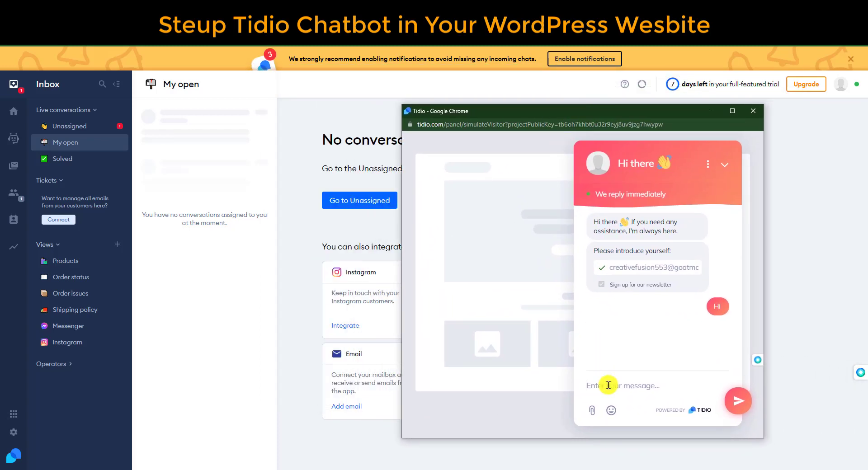
{"action": "type", "text": "Anyone available"}
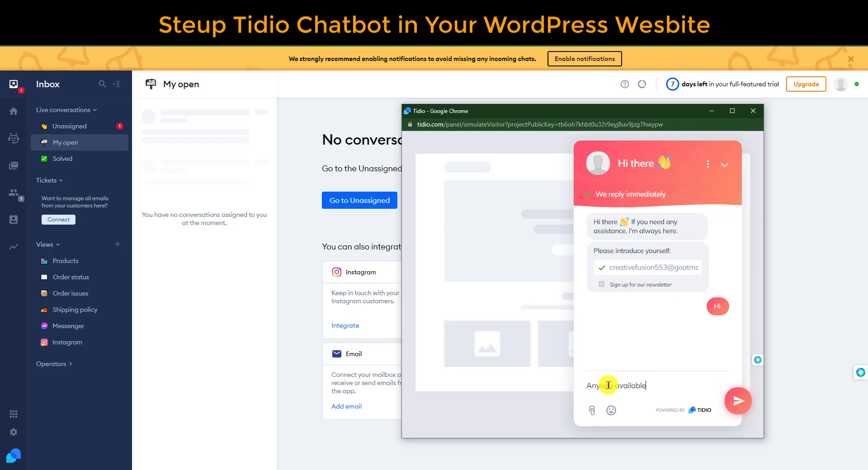
{"action": "key", "text": "Return"}
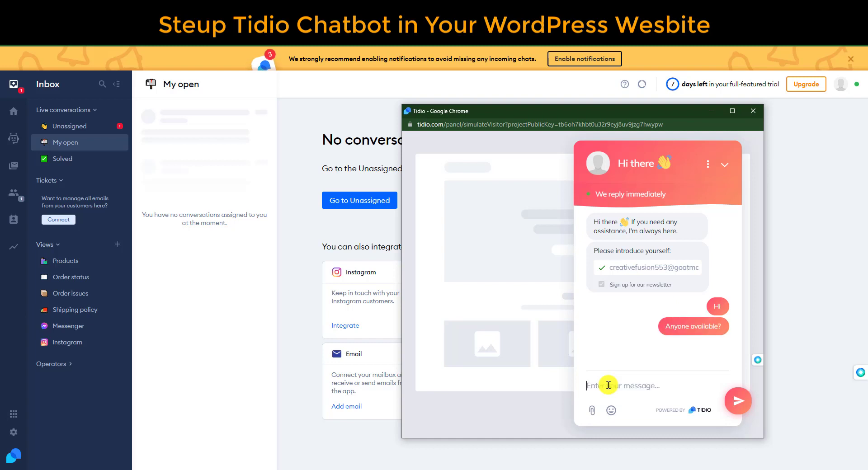
{"action": "left_click_drag", "start_coordinate": [493, 115], "coordinate": [598, 134]}
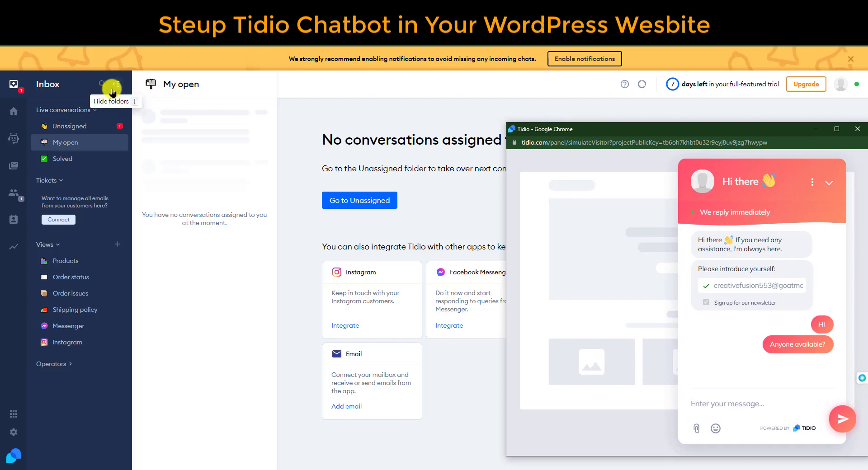
{"action": "left_click", "coordinate": [92, 126]}
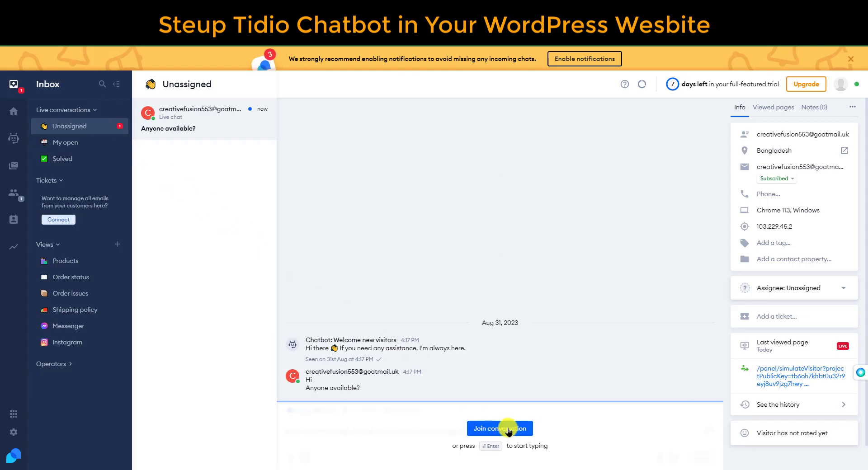
Open the Chatbots section and examine the recommended templates, template categories and full template list
{"action": "left_click", "coordinate": [20, 140]}
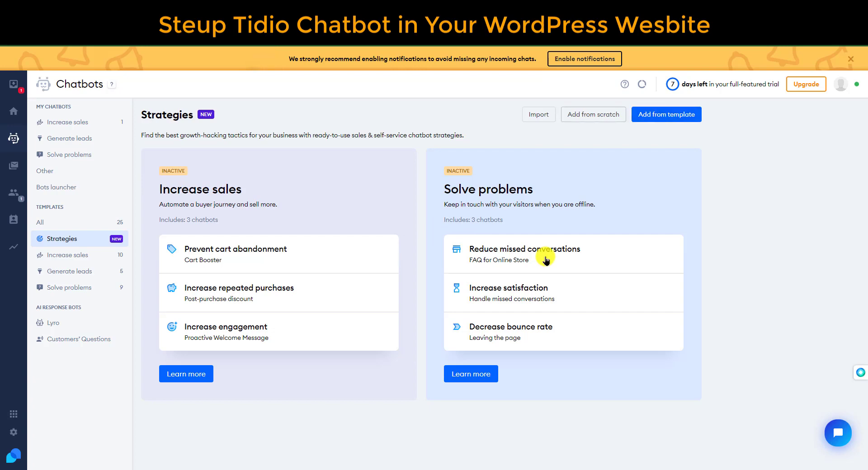
{"action": "left_click", "coordinate": [671, 115]}
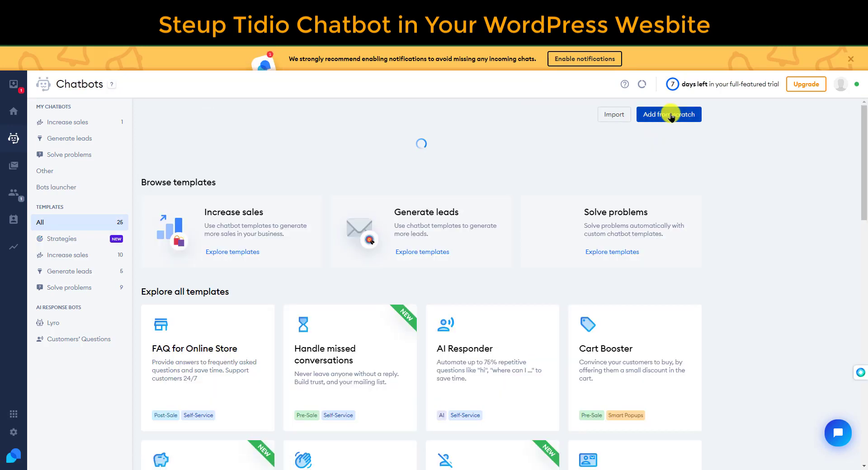
{"action": "scroll", "coordinate": [387, 217], "scroll_direction": "down", "scroll_amount": 3}
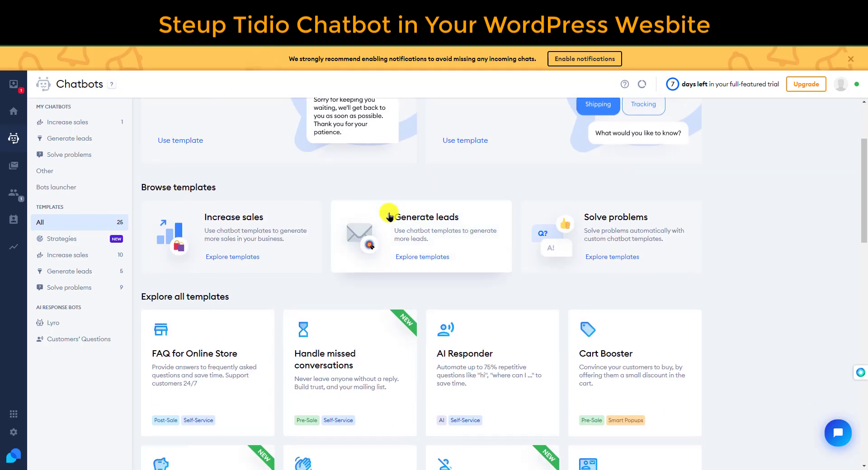
{"action": "scroll", "coordinate": [422, 281], "scroll_direction": "up", "scroll_amount": 3}
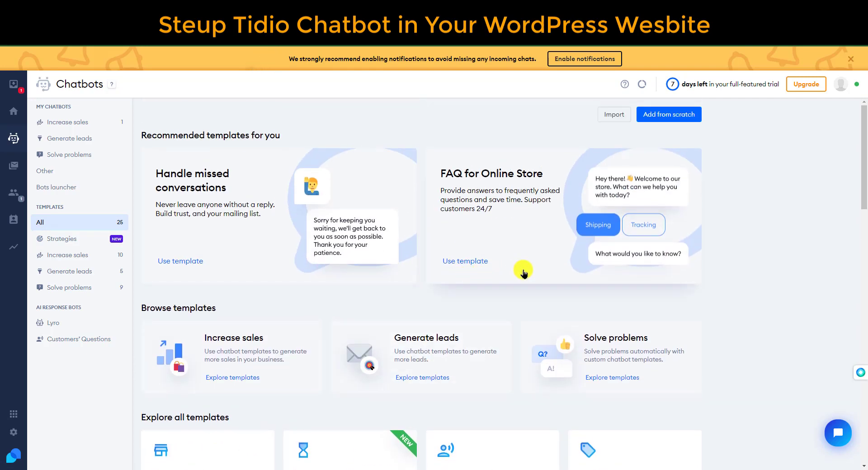
{"action": "scroll", "coordinate": [524, 272], "scroll_direction": "down", "scroll_amount": 3}
{"action": "scroll", "coordinate": [523, 272], "scroll_direction": "up", "scroll_amount": 3}
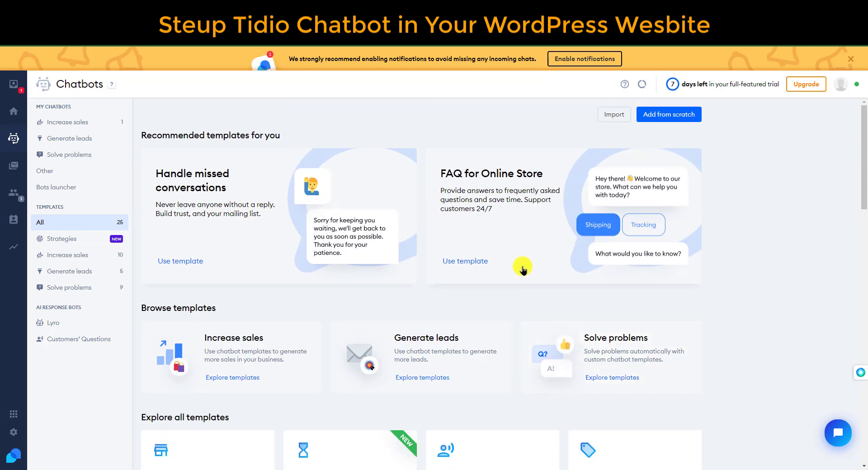
{"action": "scroll", "coordinate": [511, 217], "scroll_direction": "down", "scroll_amount": 3}
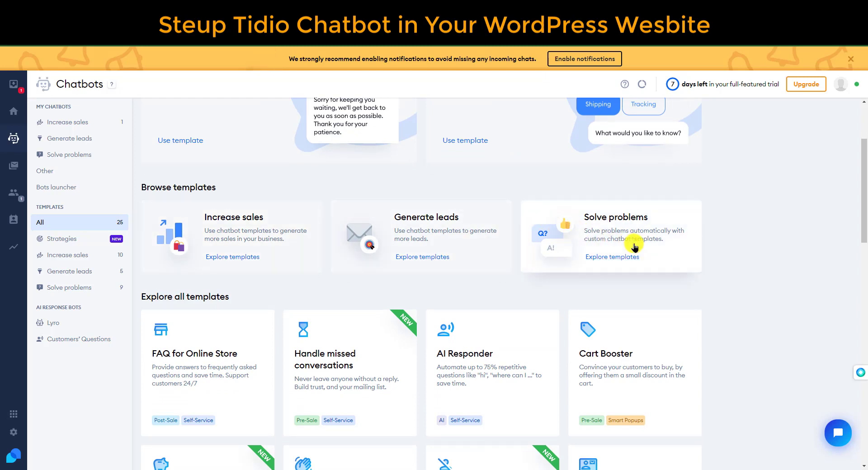
{"action": "scroll", "coordinate": [556, 292], "scroll_direction": "up", "scroll_amount": 3}
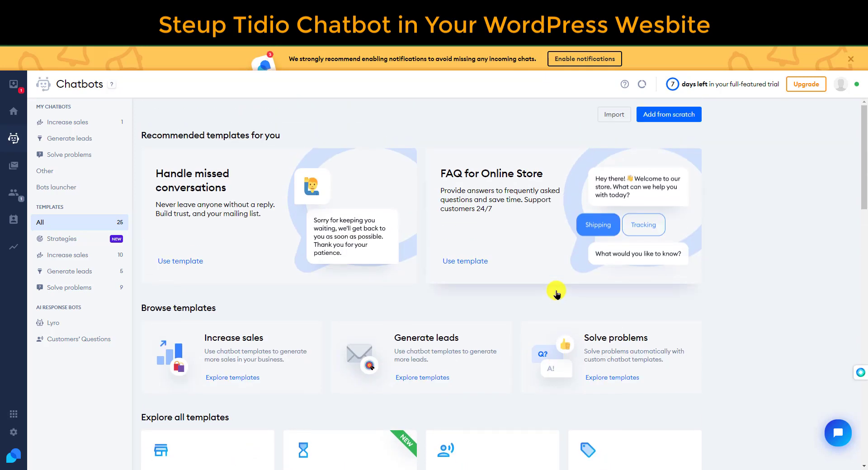
Open the Generate leads template category and examine the chatbot templates it offers
{"action": "left_click", "coordinate": [434, 352]}
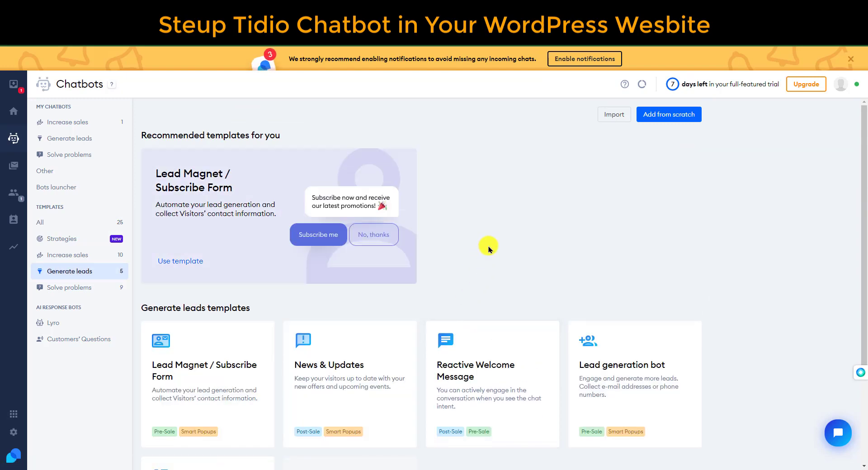
{"action": "scroll", "coordinate": [489, 249], "scroll_direction": "down", "scroll_amount": 3}
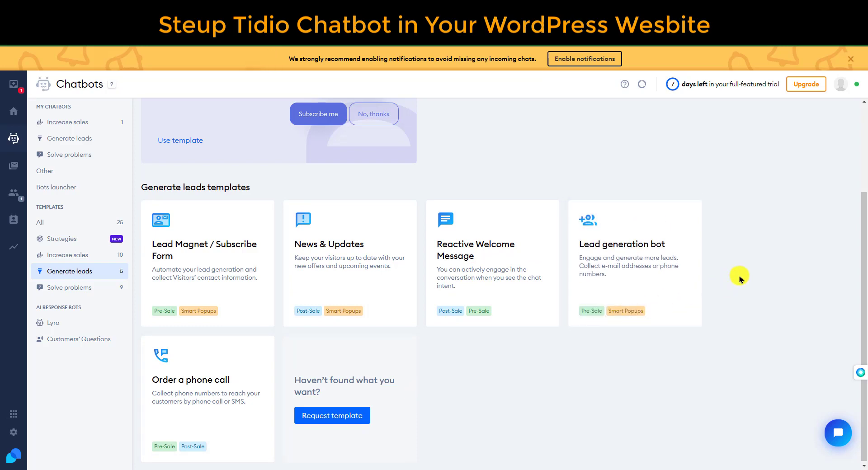
{"action": "scroll", "coordinate": [590, 277], "scroll_direction": "up", "scroll_amount": 3}
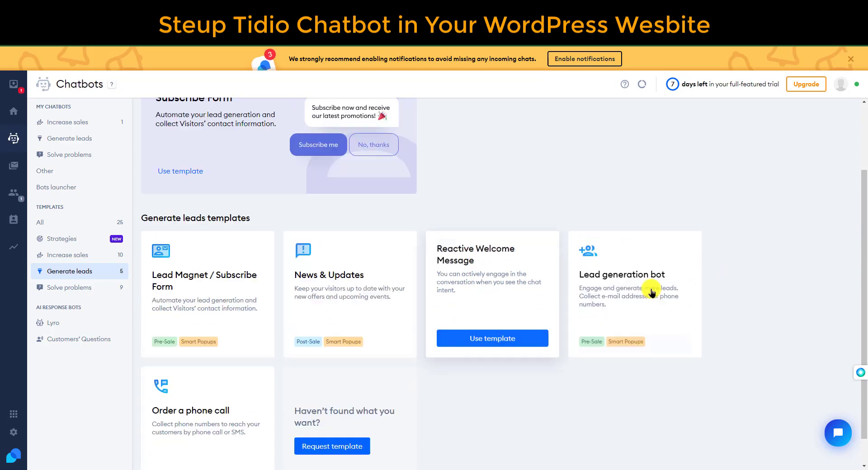
{"action": "scroll", "coordinate": [564, 305], "scroll_direction": "down", "scroll_amount": 3}
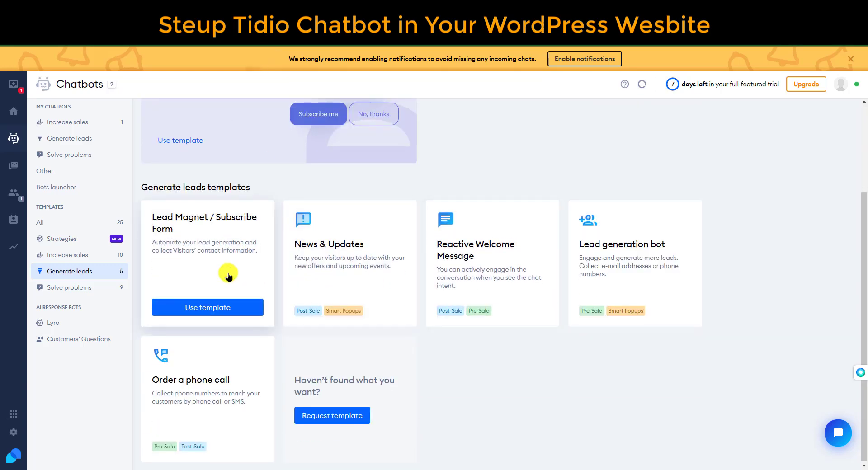
Examine the chatbot templates offered for the Solve problems and Increase sales categories under My Chatbots
{"action": "left_click", "coordinate": [84, 155]}
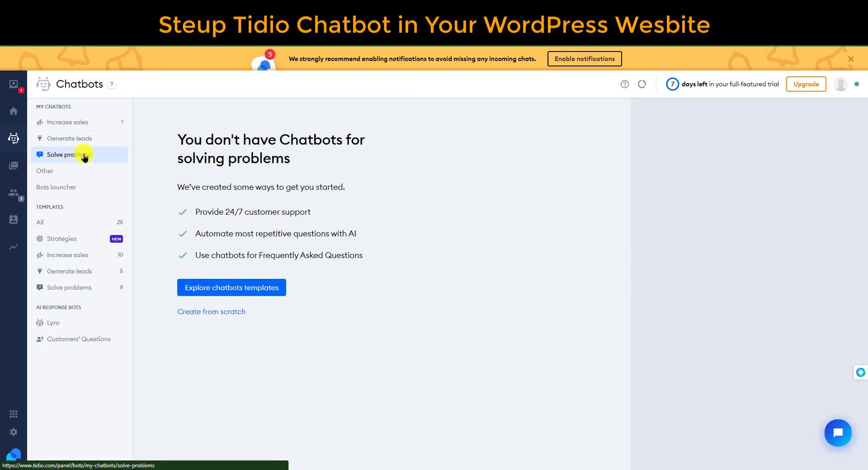
{"action": "left_click", "coordinate": [243, 287]}
{"action": "scroll", "coordinate": [244, 290], "scroll_direction": "down", "scroll_amount": 3}
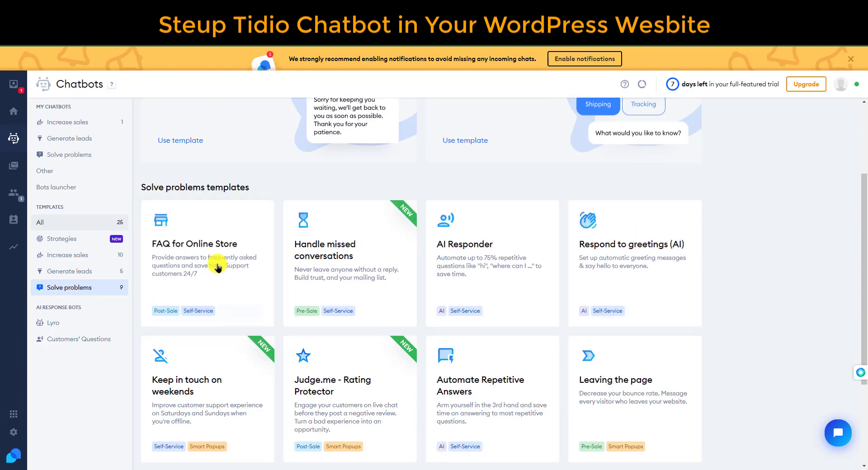
{"action": "left_click", "coordinate": [54, 123]}
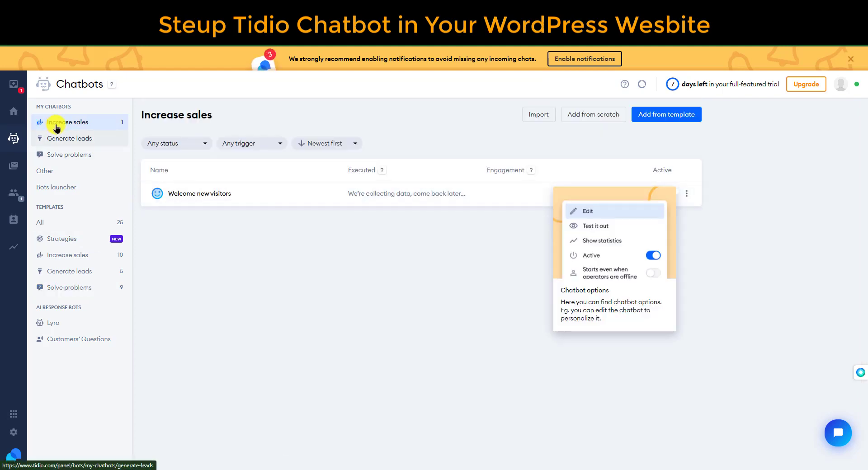
{"action": "left_click", "coordinate": [674, 116]}
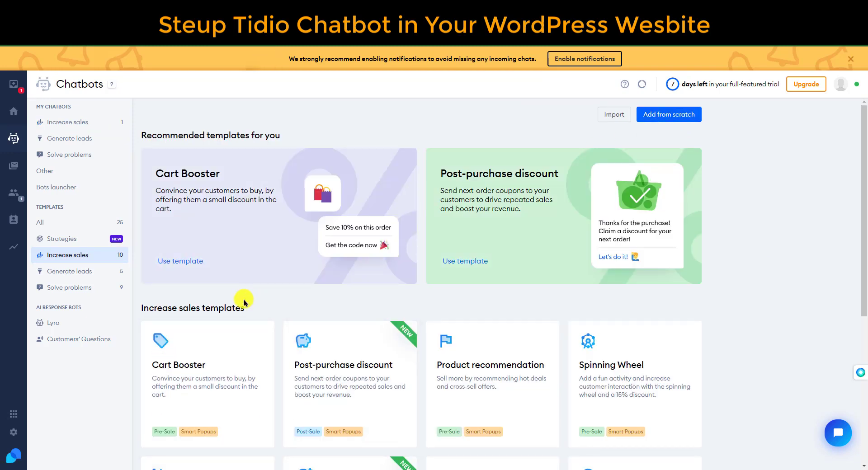
{"action": "scroll", "coordinate": [244, 302], "scroll_direction": "down", "scroll_amount": 3}
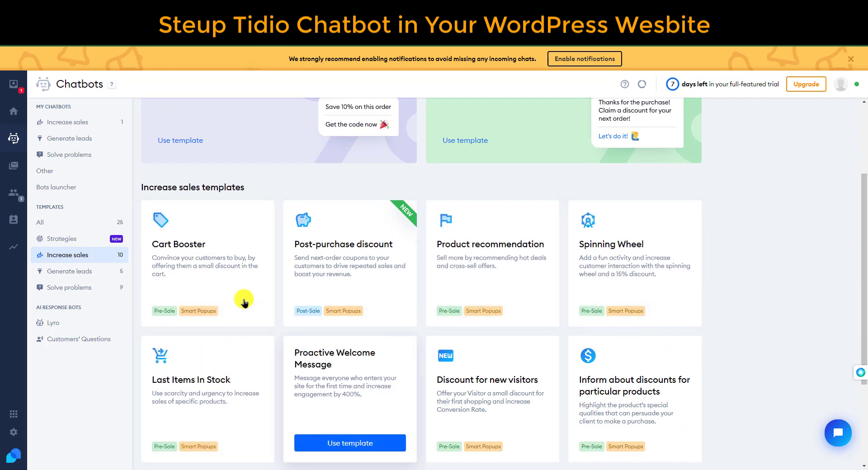
{"action": "scroll", "coordinate": [244, 302], "scroll_direction": "down", "scroll_amount": 3}
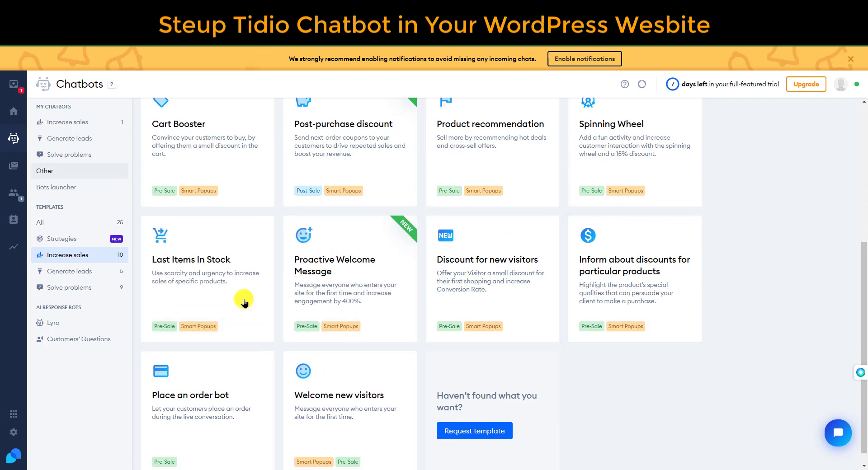
Create a chatbot from the FAQ for Online Store template in the Solve problems template category
{"action": "left_click", "coordinate": [91, 289]}
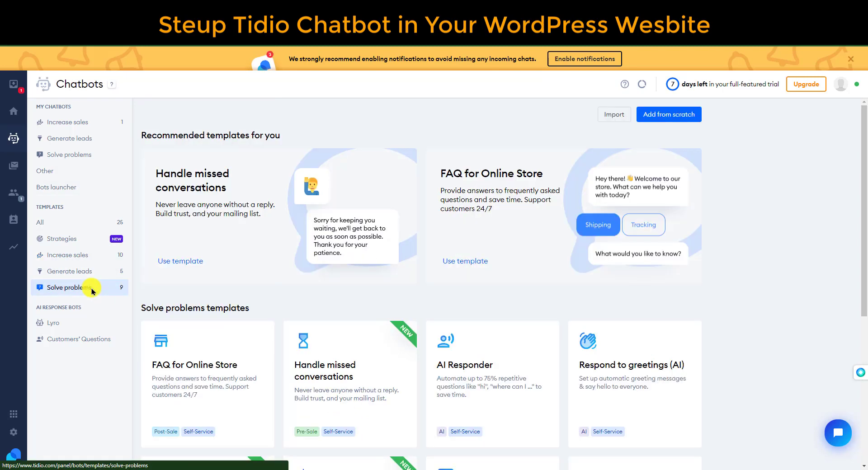
{"action": "scroll", "coordinate": [184, 296], "scroll_direction": "down", "scroll_amount": 3}
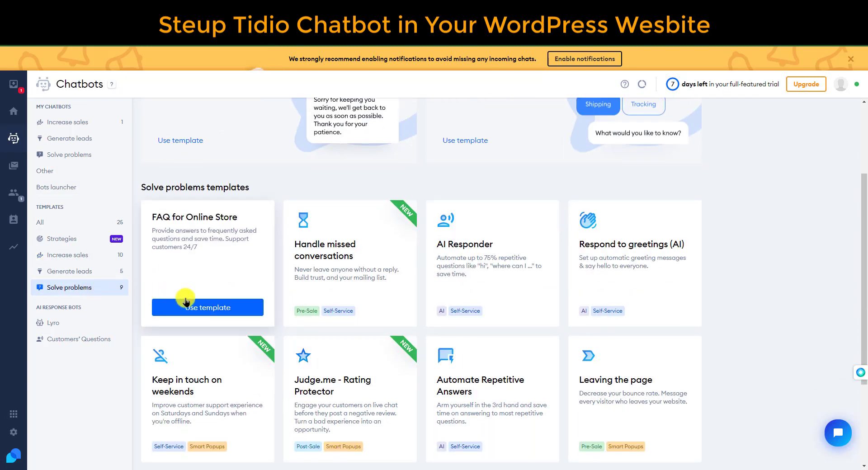
{"action": "left_click", "coordinate": [220, 304]}
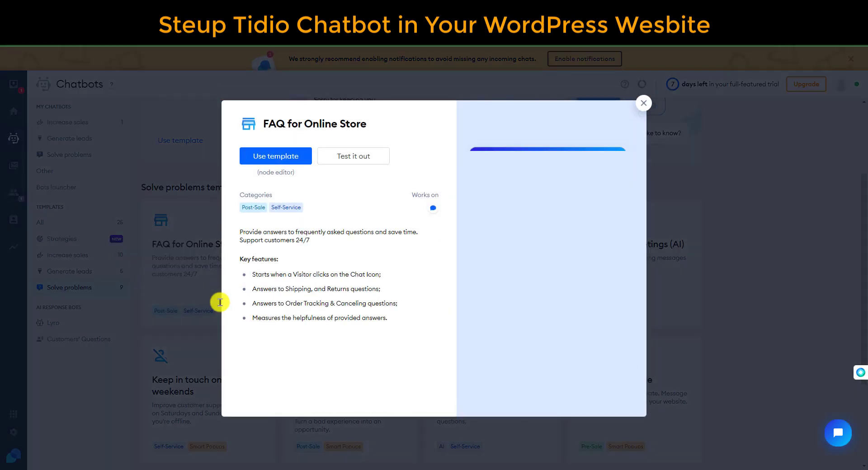
{"action": "left_click", "coordinate": [279, 157]}
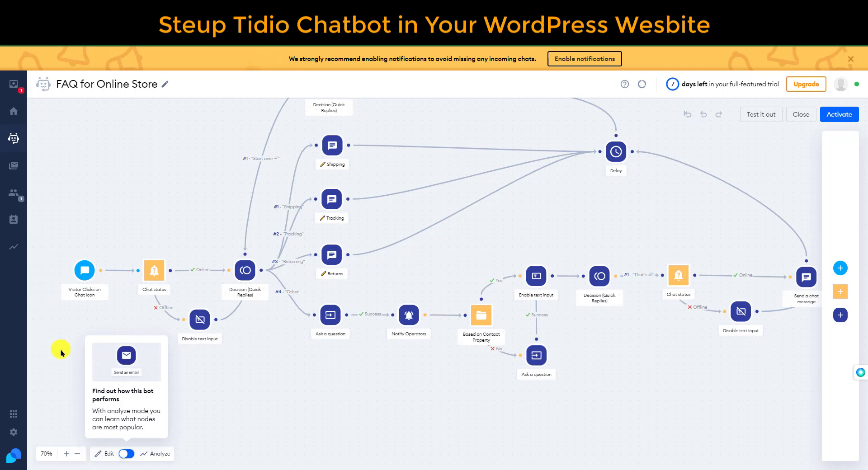
Review the FAQ for Online Store flow at 100% zoom, including its Shipping, Tracking and Returns branches, and activate the chatbot
{"action": "scroll", "coordinate": [193, 376], "scroll_direction": "up", "scroll_amount": 3}
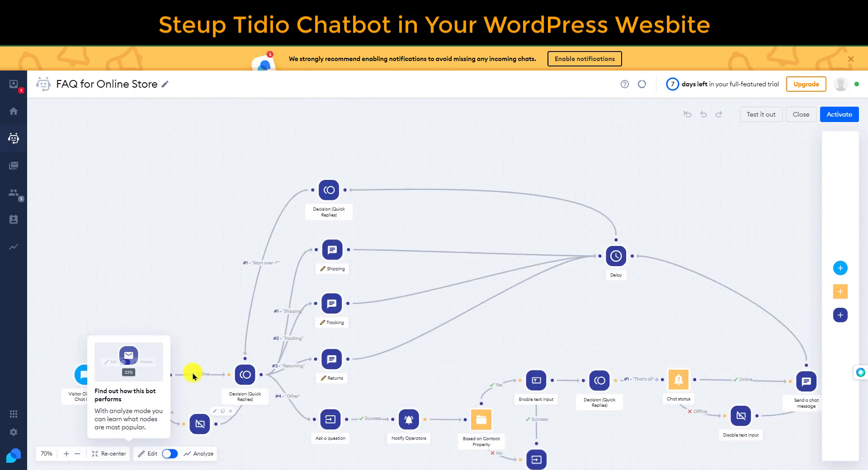
{"action": "scroll", "coordinate": [193, 376], "scroll_direction": "down", "scroll_amount": 3}
{"action": "left_click", "coordinate": [64, 453]}
{"action": "left_click", "coordinate": [64, 453]}
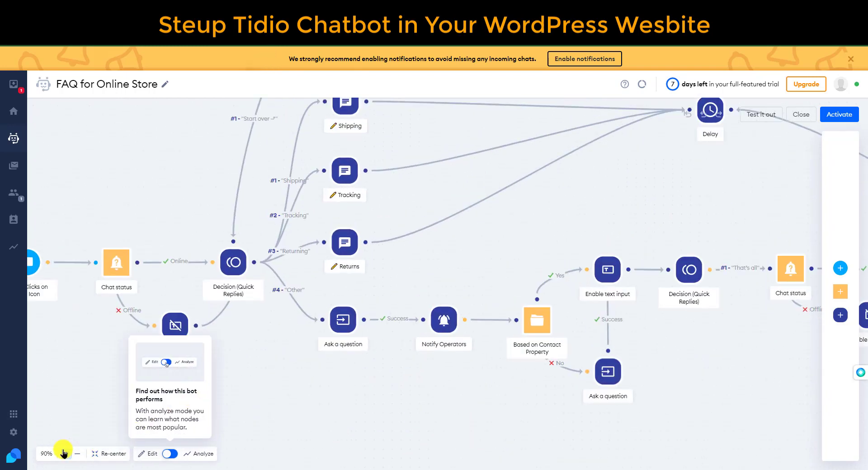
{"action": "left_click", "coordinate": [64, 453]}
{"action": "left_click_drag", "start_coordinate": [38, 365], "coordinate": [276, 370]}
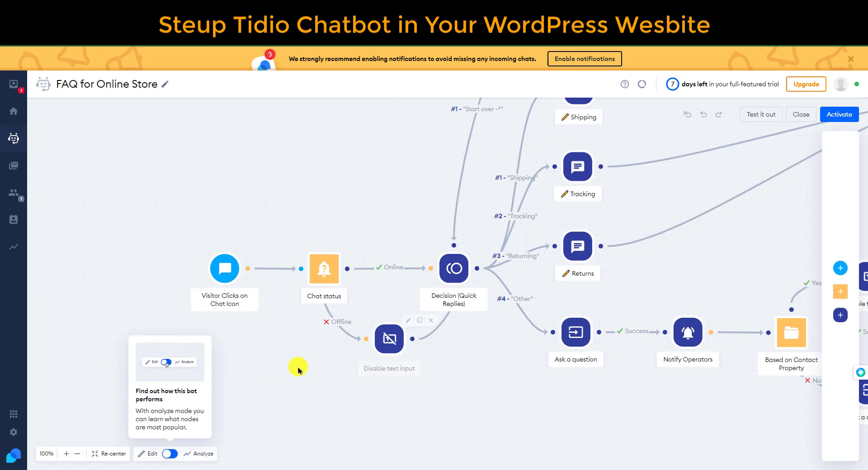
{"action": "left_click_drag", "start_coordinate": [475, 368], "coordinate": [412, 459]}
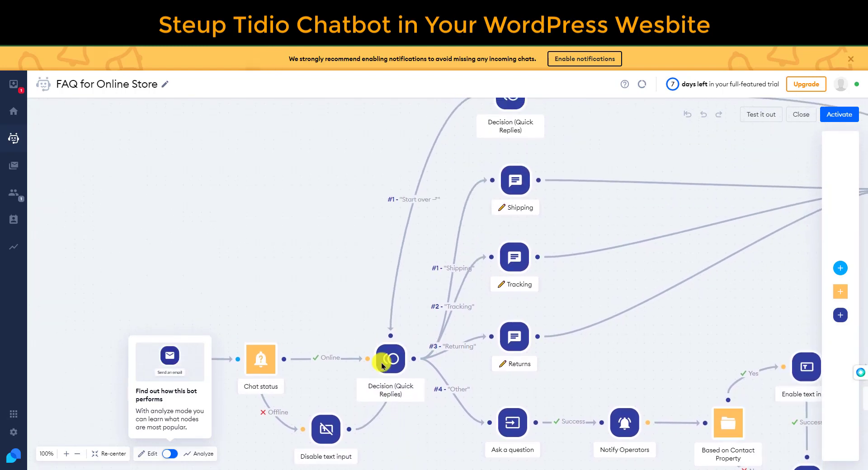
{"action": "left_click_drag", "start_coordinate": [339, 227], "coordinate": [319, 297]}
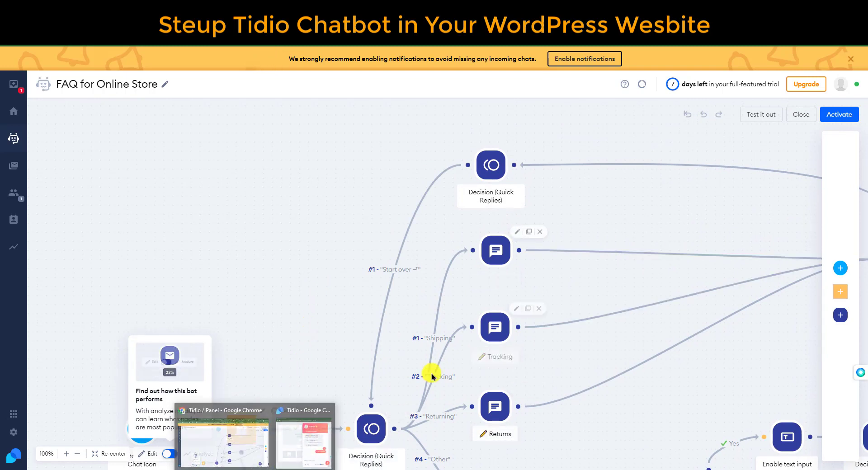
{"action": "left_click", "coordinate": [849, 115]}
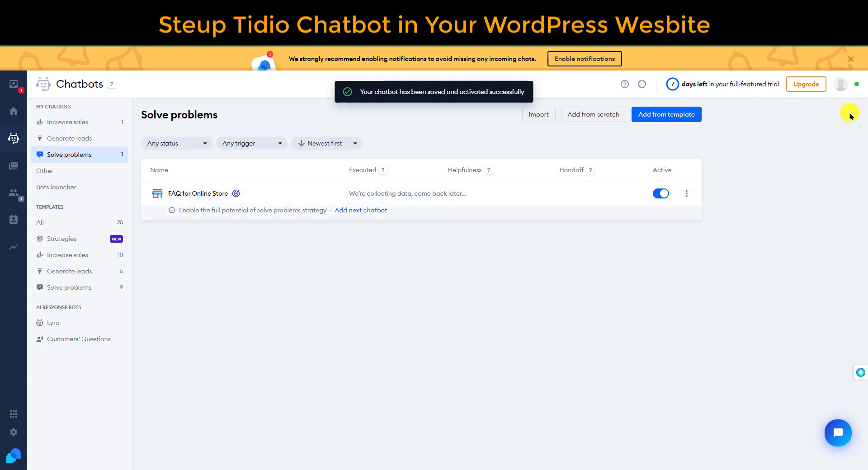
{"action": "left_click", "coordinate": [835, 436]}
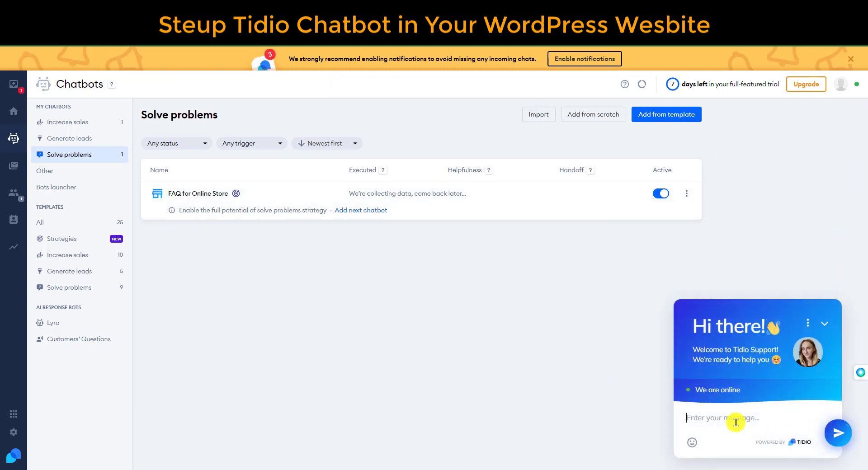
{"action": "left_click", "coordinate": [736, 423]}
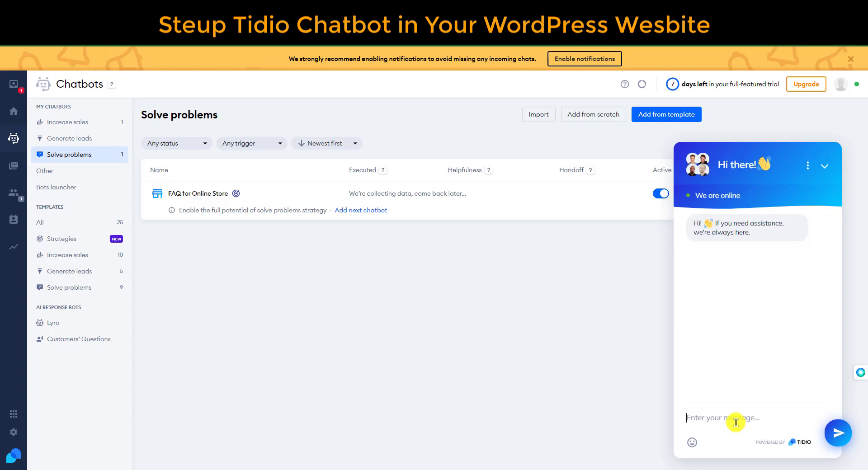
{"action": "type", "text": "Hi"}
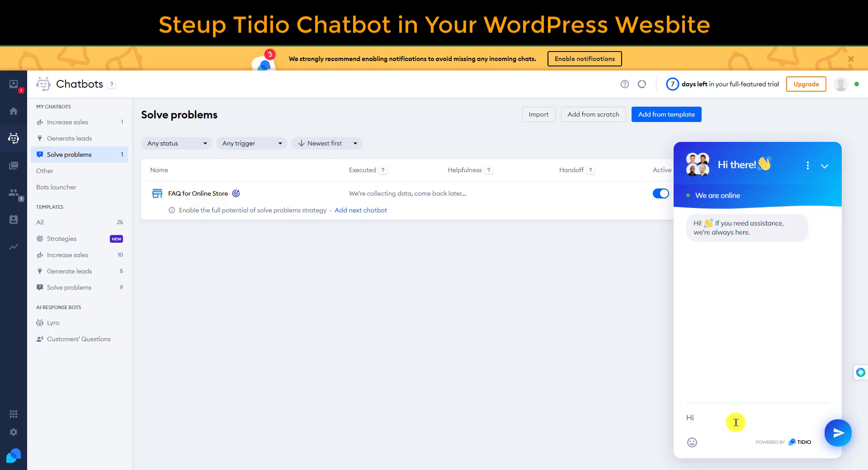
{"action": "key", "text": "Return"}
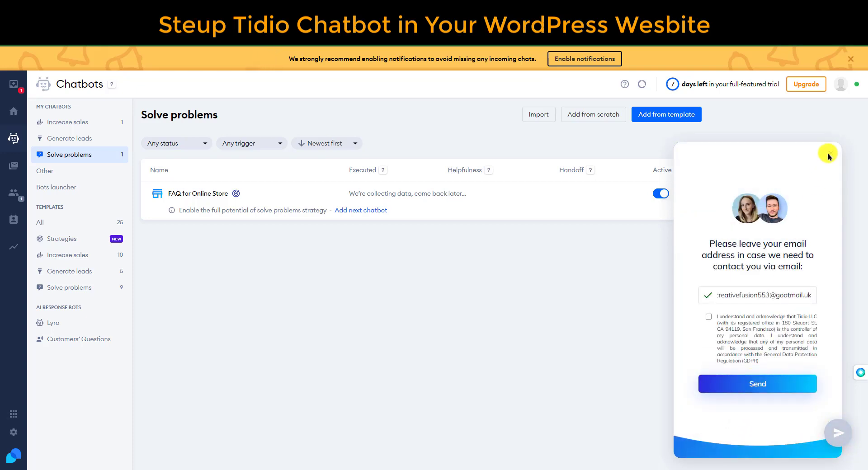
{"action": "left_click", "coordinate": [831, 153]}
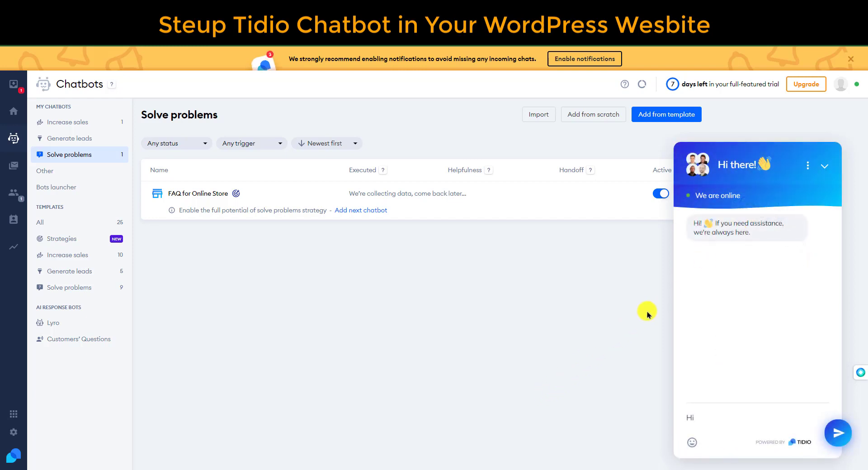
{"action": "left_click", "coordinate": [824, 167]}
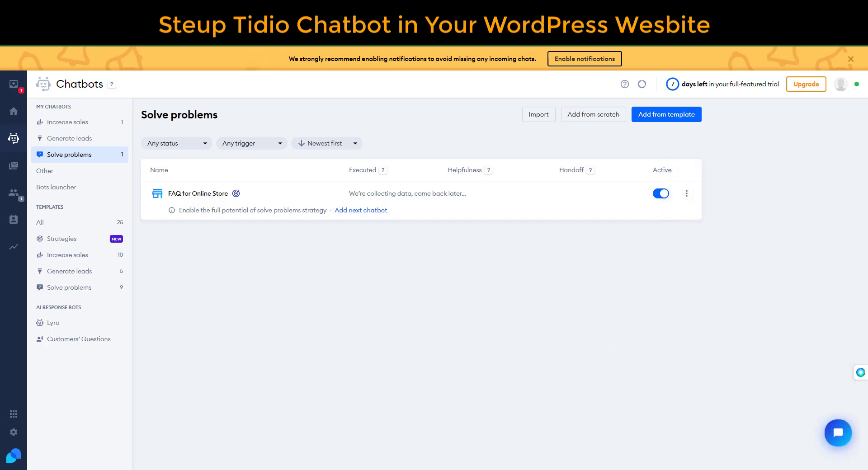
Switch to the simulated visitor window, send "Hi" in its chat and close the window
{"action": "left_click", "coordinate": [327, 448]}
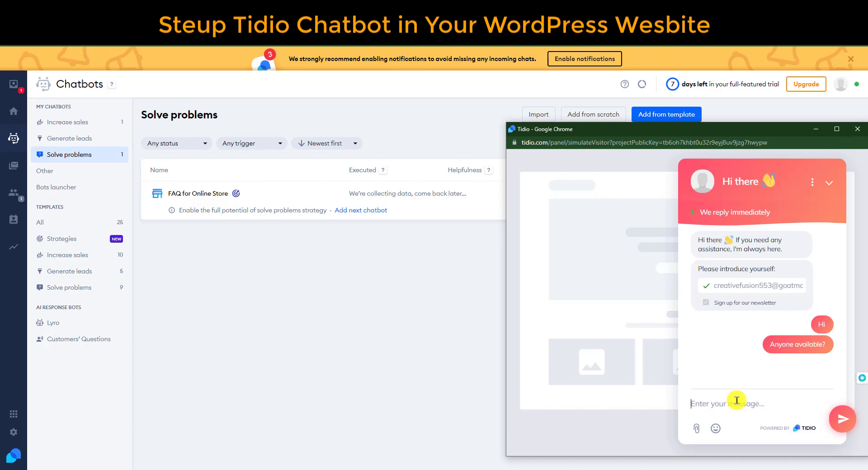
{"action": "type", "text": "Hi"}
{"action": "key", "text": "Return"}
{"action": "left_click", "coordinate": [857, 129]}
Test out the FAQ for Online Store chatbot in a sandbox window and choose Shipping in its chat
{"action": "left_click", "coordinate": [686, 193]}
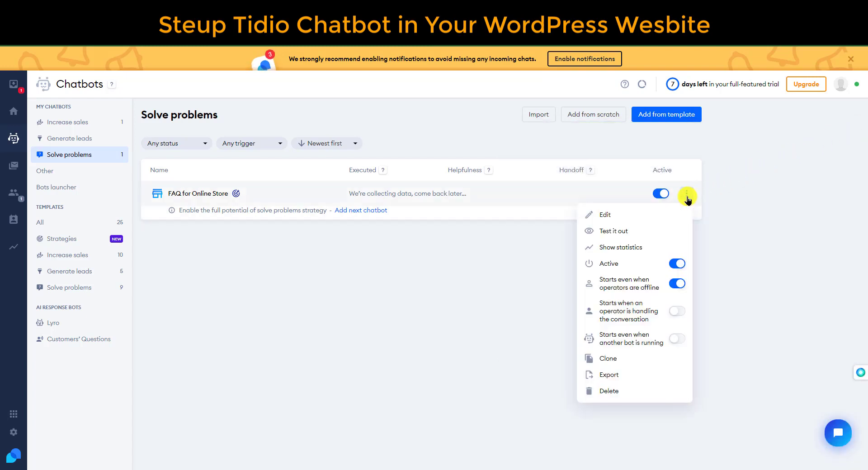
{"action": "left_click", "coordinate": [632, 231]}
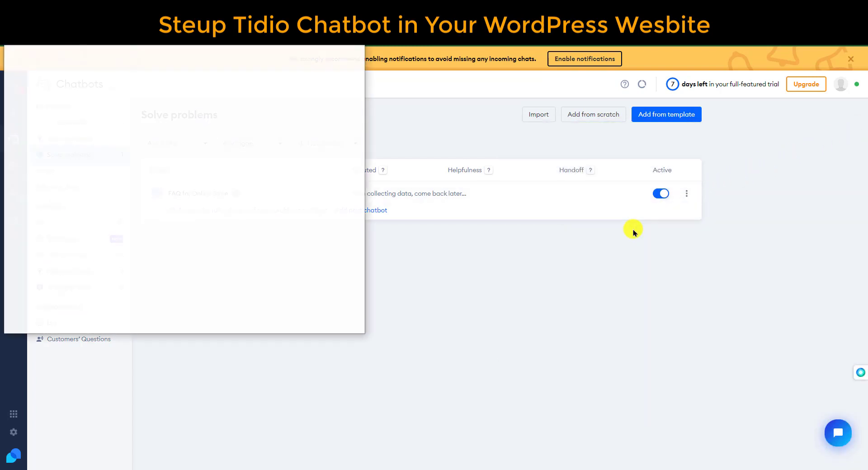
{"action": "left_click_drag", "start_coordinate": [196, 16], "coordinate": [687, 61]}
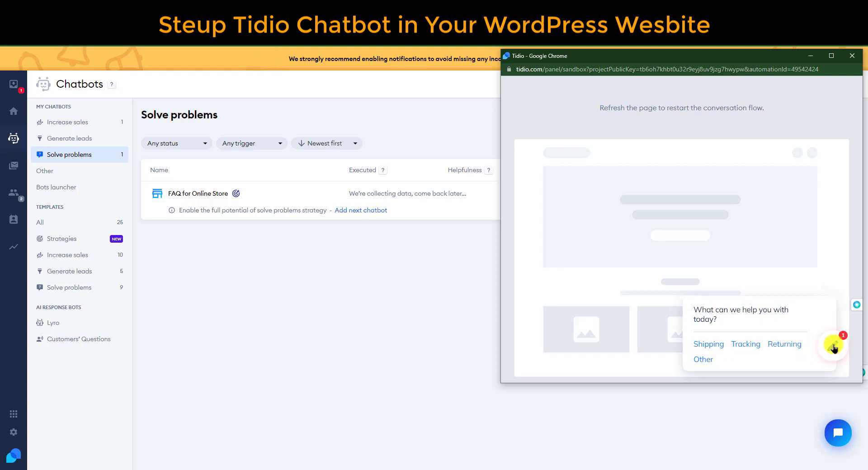
{"action": "left_click", "coordinate": [833, 346]}
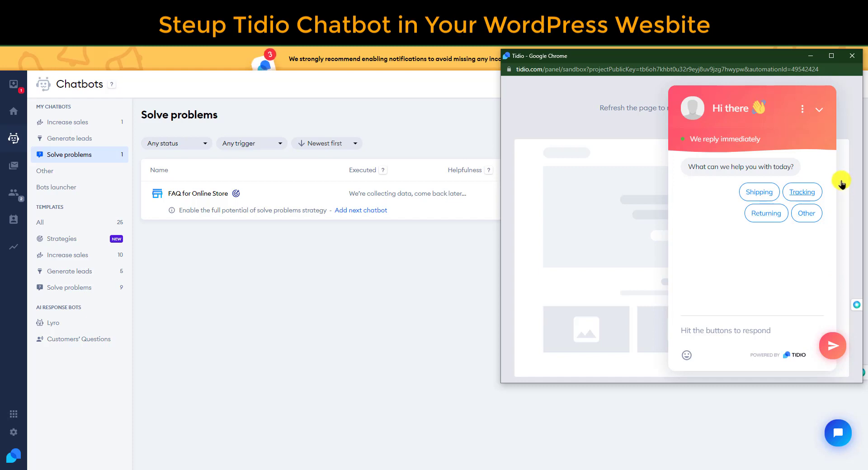
{"action": "left_click", "coordinate": [759, 192]}
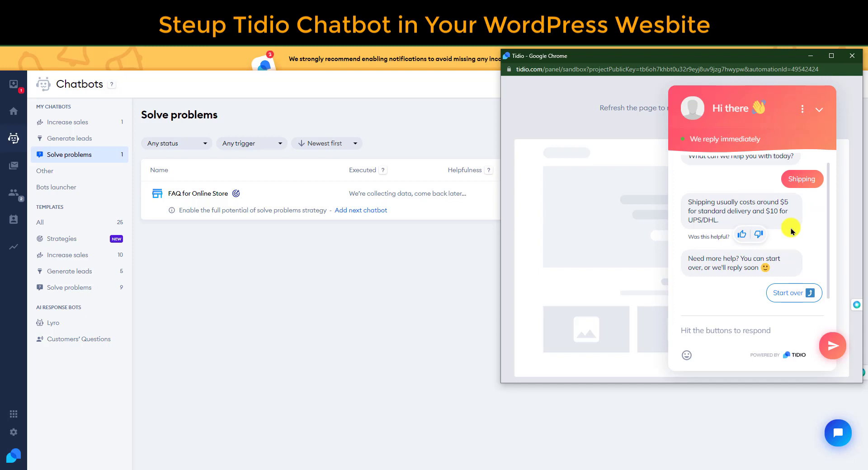
Ask "can i get any discount" in the test chat and submit the visitor's email with the newsletter opt-in
{"action": "left_click", "coordinate": [749, 331]}
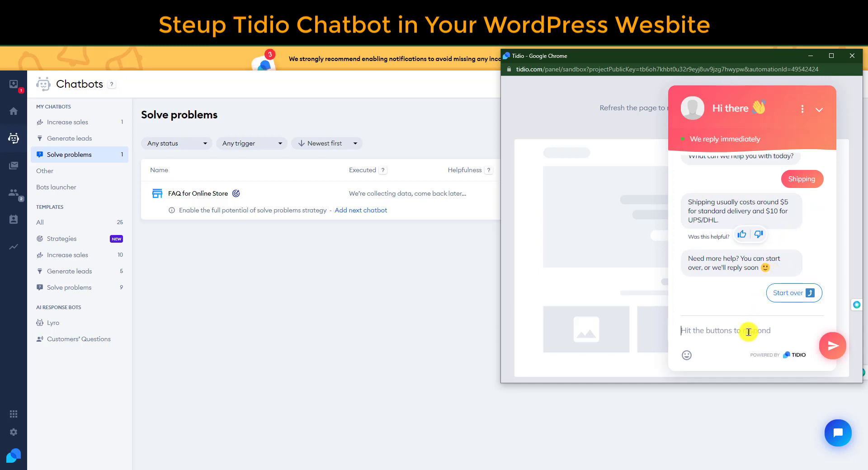
{"action": "type", "text": "can i get any d"}
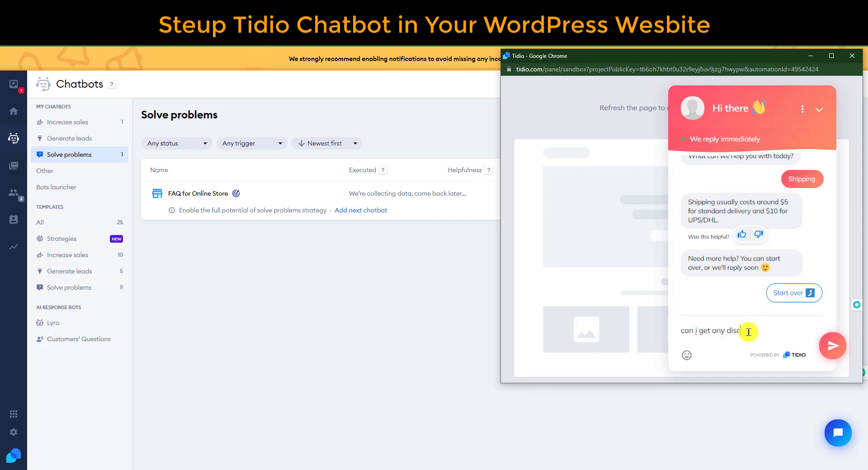
{"action": "type", "text": "isc"}
{"action": "key", "text": "Return"}
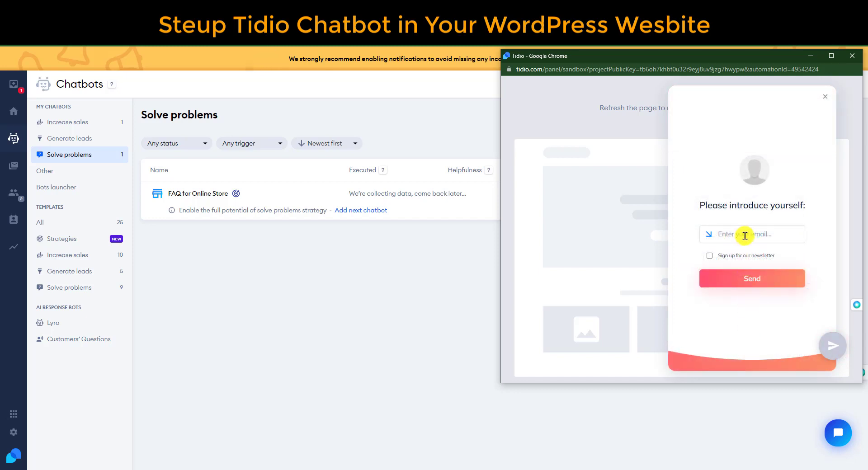
{"action": "key", "text": "ctrl+v"}
{"action": "left_click", "coordinate": [709, 255]}
{"action": "left_click", "coordinate": [734, 277]}
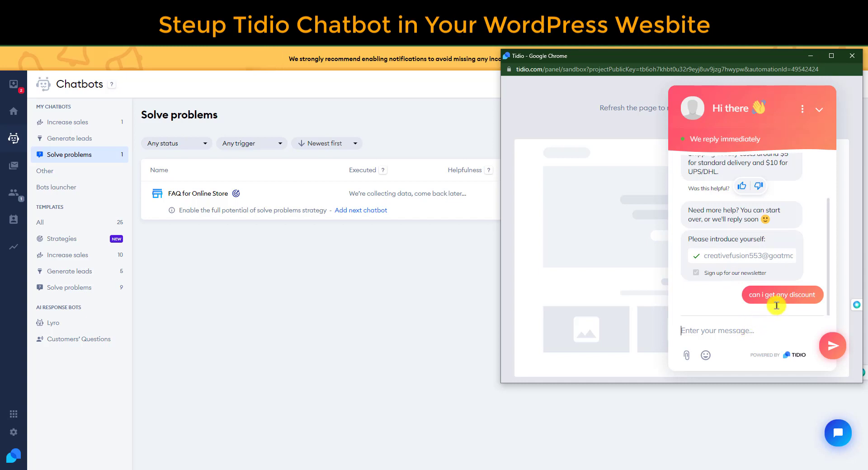
Rate the chatbot's shipping cost answer as helpful in the test conversation
{"action": "scroll", "coordinate": [777, 308], "scroll_direction": "up", "scroll_amount": 2}
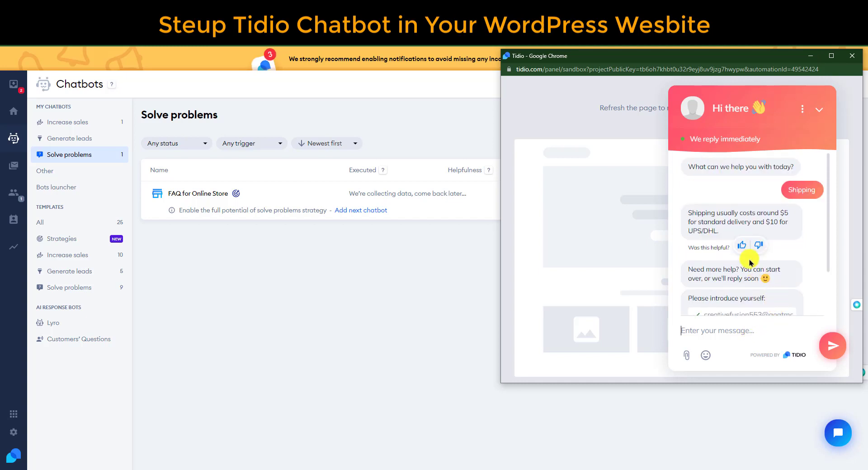
{"action": "left_click", "coordinate": [742, 247]}
{"action": "scroll", "coordinate": [745, 312], "scroll_direction": "down", "scroll_amount": 2}
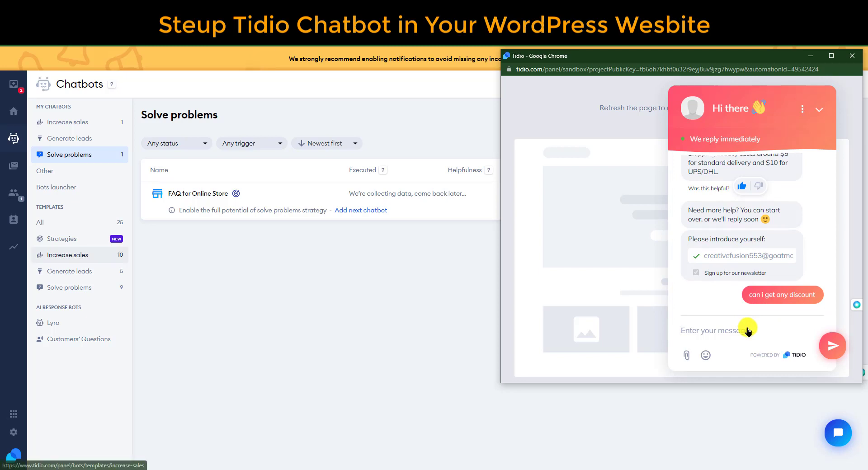
Send "hello" in the test chat, minimize and reopen the chat widget, and review the conversation from its start
{"action": "left_click", "coordinate": [719, 330]}
{"action": "type", "text": "hello"}
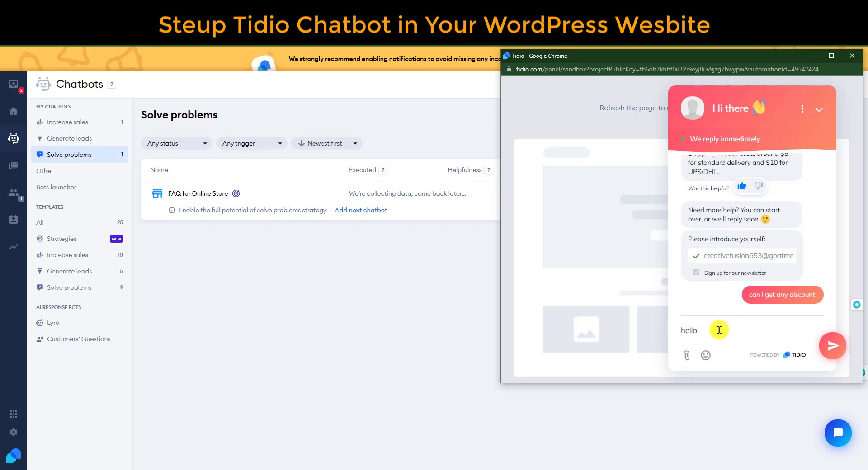
{"action": "key", "text": "Return"}
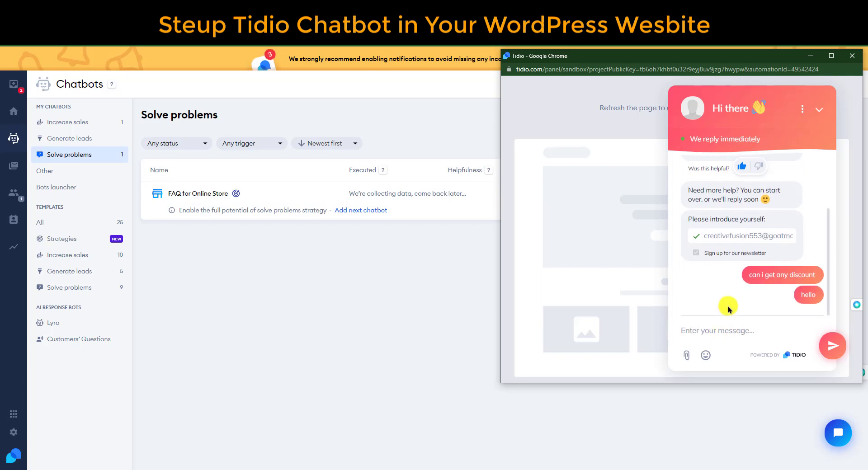
{"action": "left_click", "coordinate": [802, 109]}
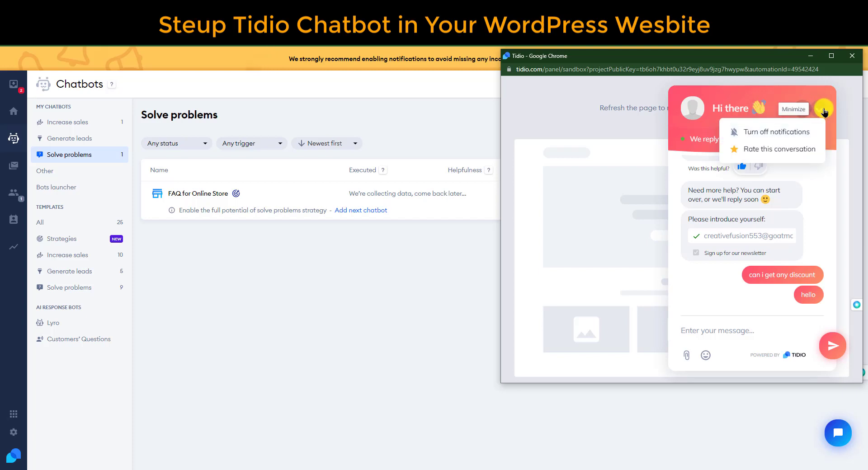
{"action": "left_click", "coordinate": [815, 111]}
{"action": "left_click", "coordinate": [837, 347]}
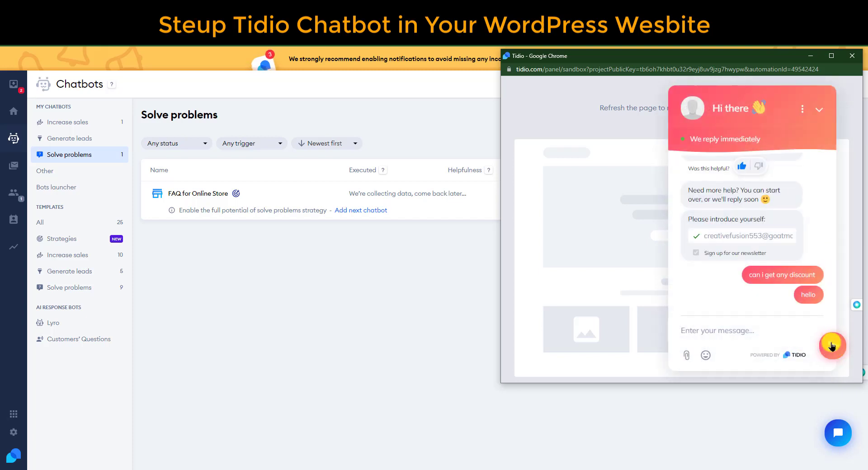
{"action": "scroll", "coordinate": [723, 312], "scroll_direction": "up", "scroll_amount": 3}
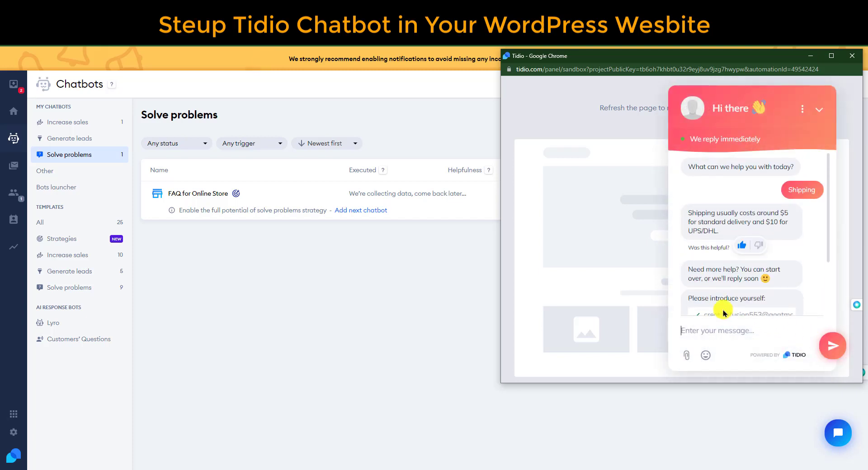
Return to the Solve problems chatbot list and open FAQ for Online Store for editing in the flow editor
{"action": "left_click", "coordinate": [374, 299]}
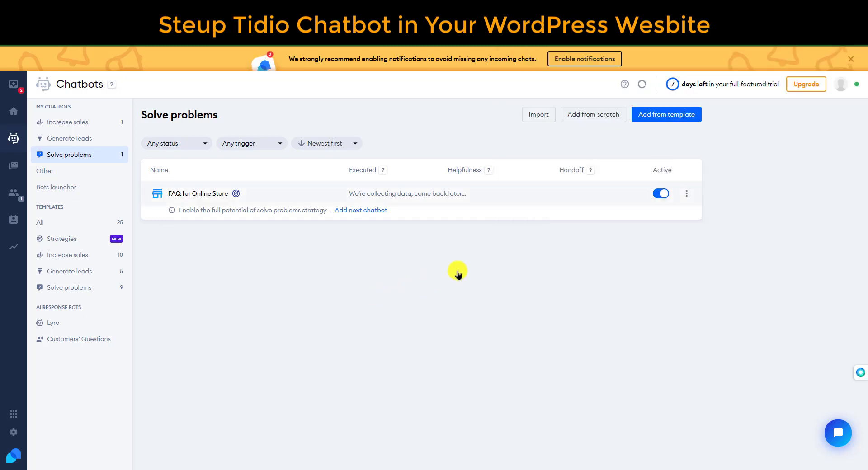
{"action": "left_click", "coordinate": [686, 194]}
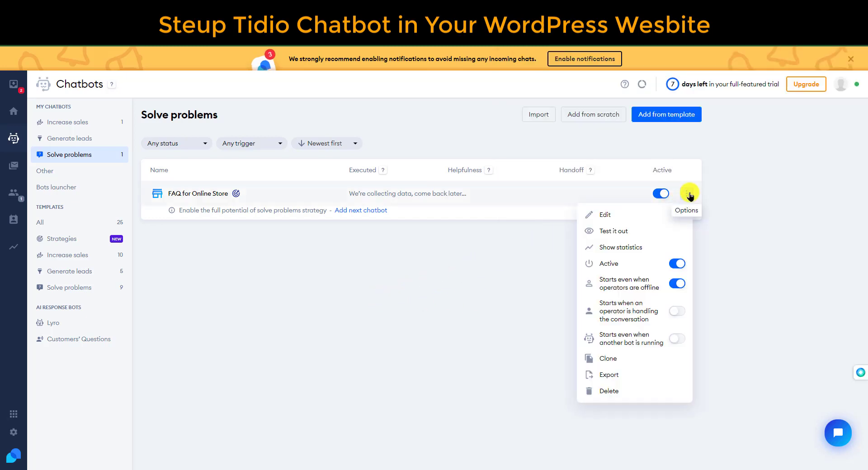
{"action": "left_click", "coordinate": [658, 216]}
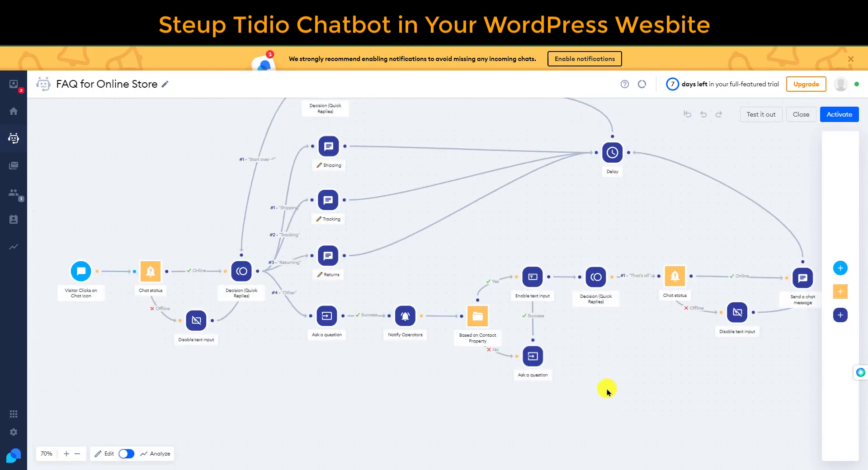
{"action": "left_click_drag", "start_coordinate": [607, 391], "coordinate": [466, 459]}
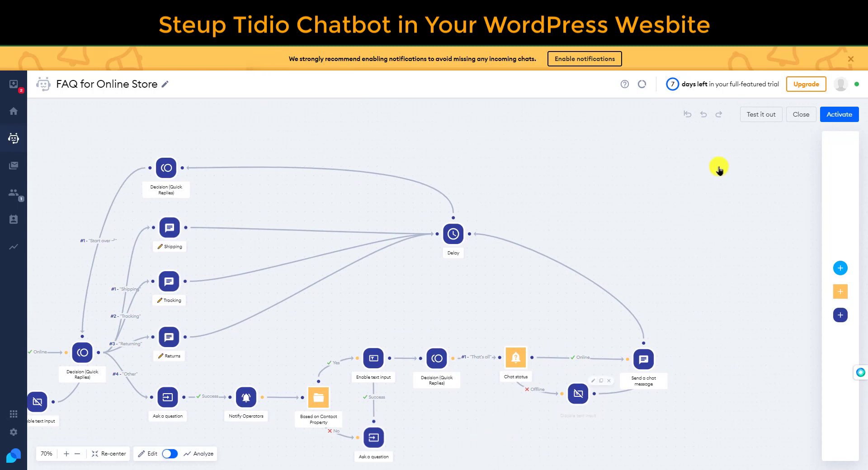
Test out the opened chatbot in a sandbox window, choosing Returning, Start over and Other in its chat
{"action": "left_click", "coordinate": [763, 114]}
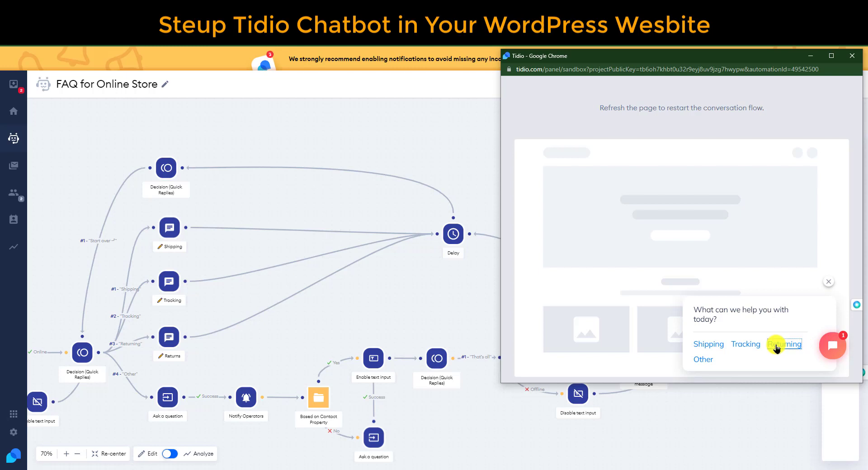
{"action": "left_click", "coordinate": [776, 345]}
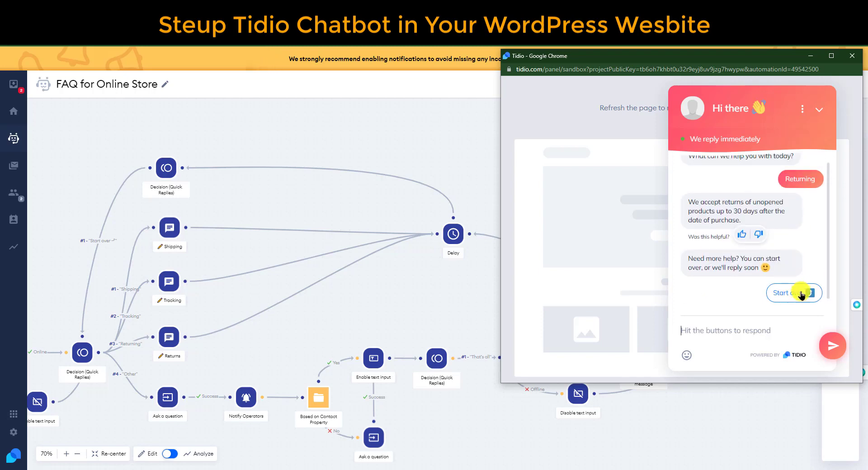
{"action": "left_click", "coordinate": [801, 295]}
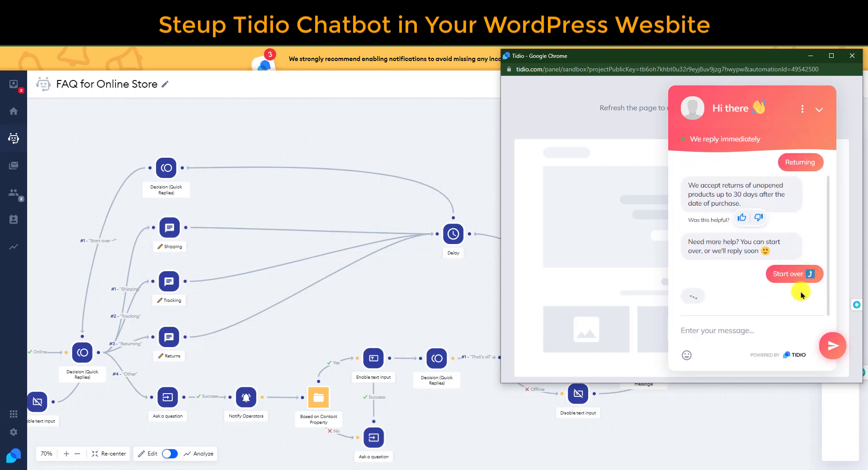
{"action": "left_click", "coordinate": [801, 295]}
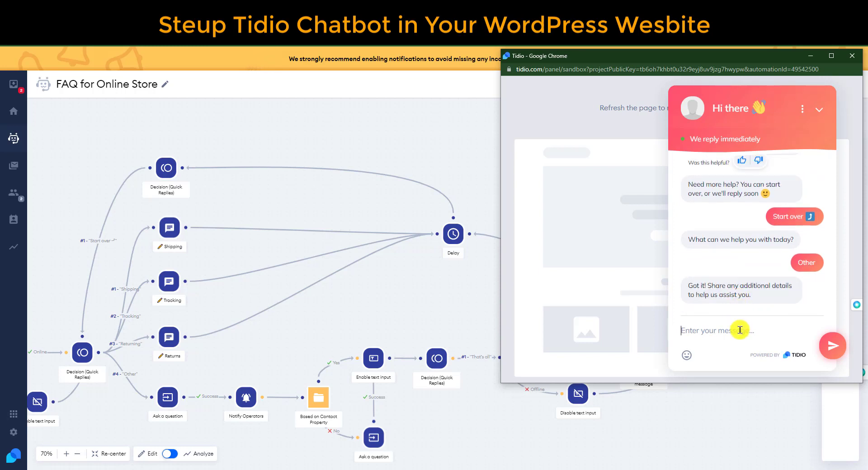
Send "need replace" as the additional details in the test chat
{"action": "type", "text": "ne"}
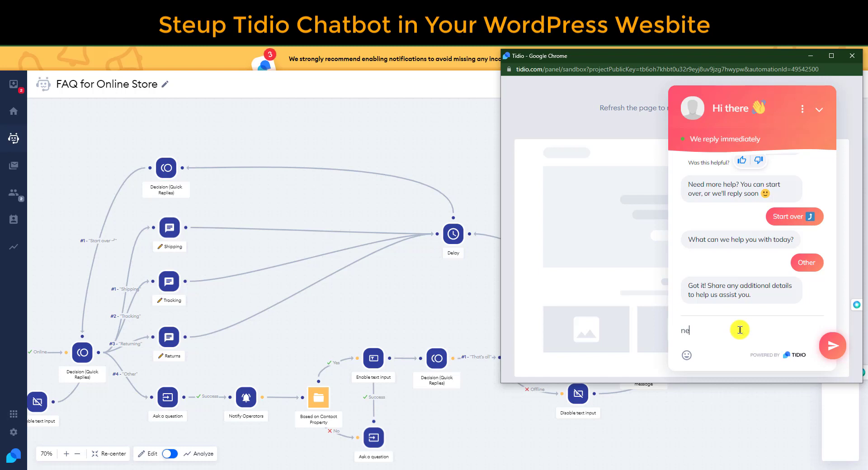
{"action": "key", "text": "BackSpace"}
{"action": "key", "text": "BackSpace"}
{"action": "key", "text": "BackSpace"}
{"action": "key", "text": "BackSpace"}
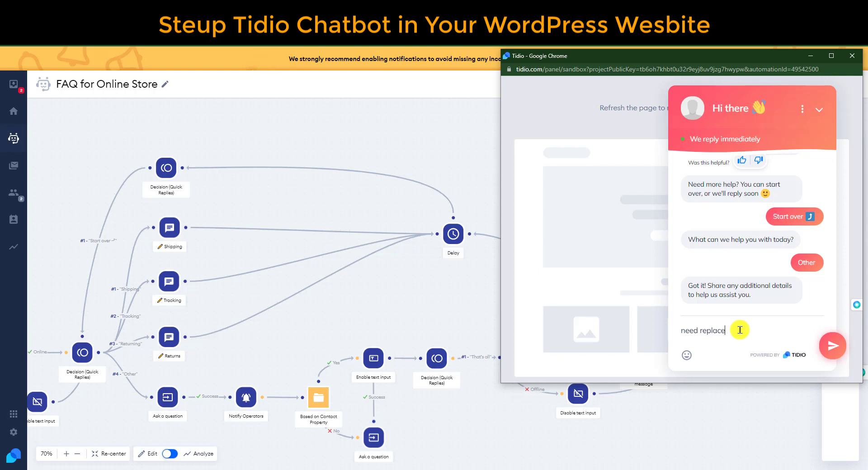
{"action": "key", "text": "Return"}
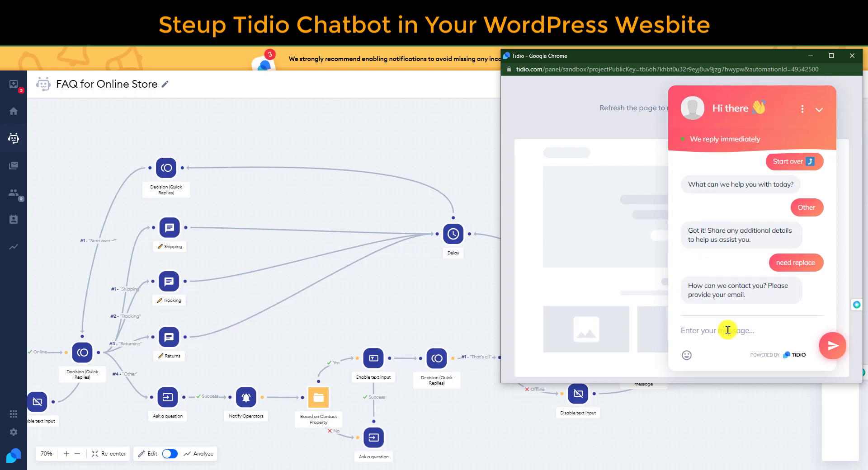
Provide the visitor's email in the test chat, finish with "That's all" and close the sandbox window
{"action": "key", "text": "ctrl+v"}
{"action": "key", "text": "Return"}
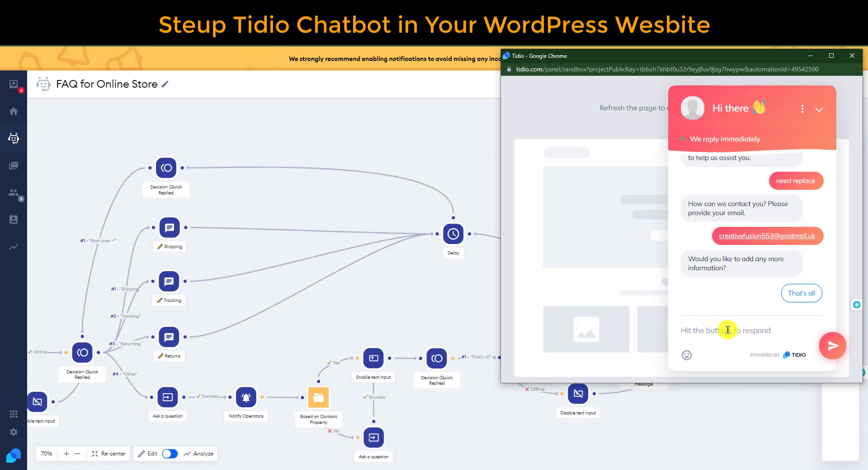
{"action": "left_click", "coordinate": [809, 293]}
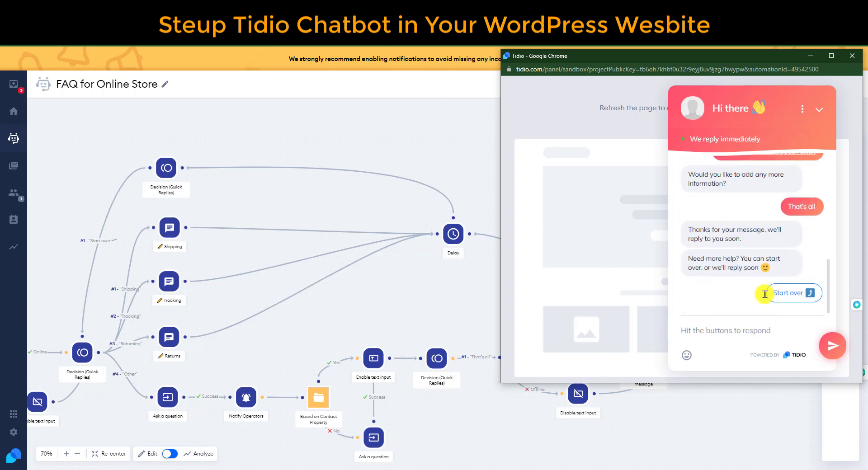
{"action": "left_click", "coordinate": [852, 55]}
Examine the settings and validation types of the Ask a question action on the "Other" branch and close them
{"action": "left_click_drag", "start_coordinate": [264, 195], "coordinate": [429, 141]}
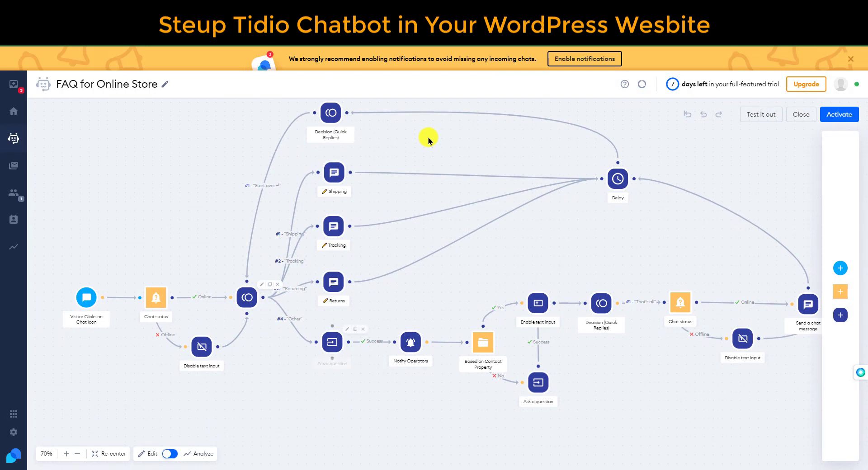
{"action": "left_click", "coordinate": [346, 330]}
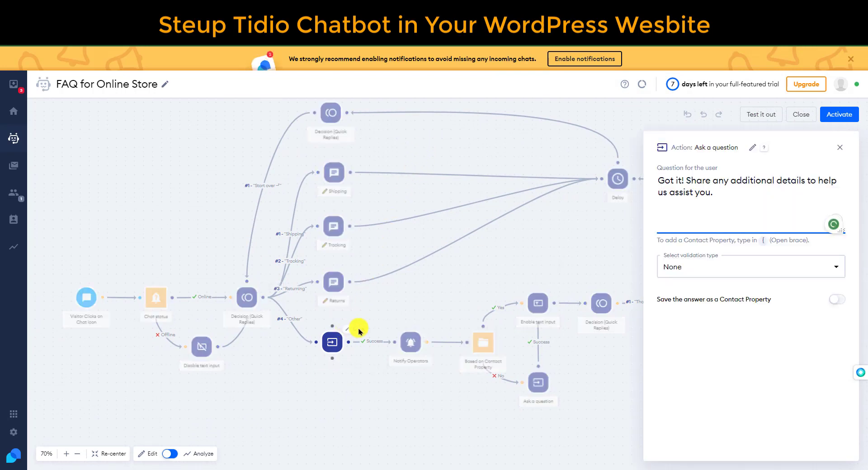
{"action": "left_click", "coordinate": [723, 267]}
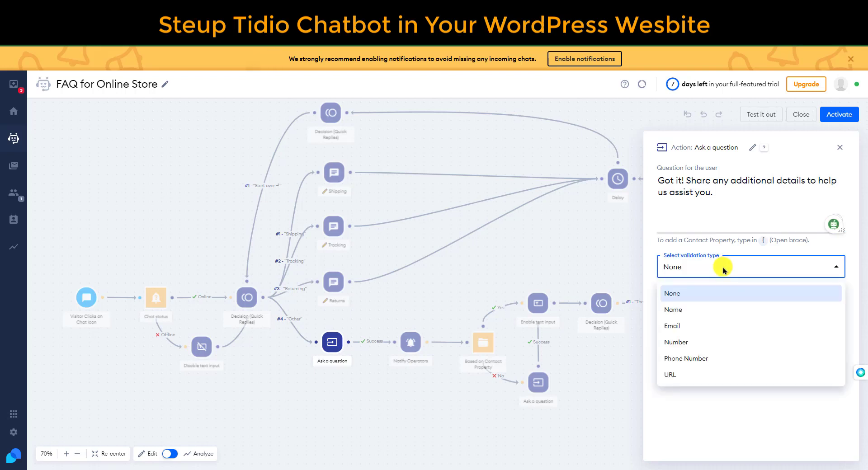
{"action": "left_click", "coordinate": [724, 270]}
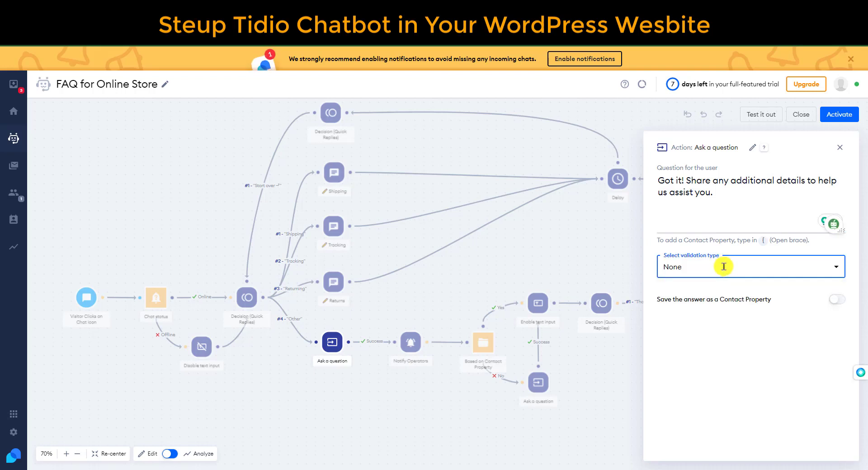
{"action": "left_click", "coordinate": [841, 149]}
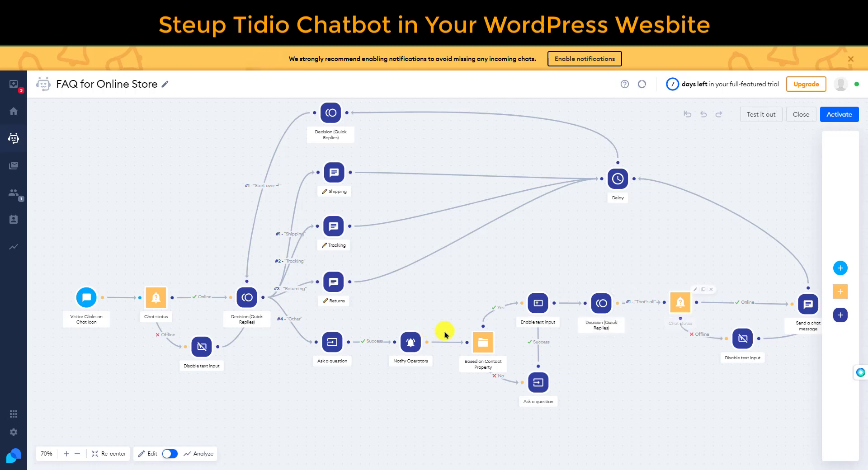
Activate the FAQ for Online Store chatbot from its flow editor
{"action": "left_click_drag", "start_coordinate": [776, 378], "coordinate": [625, 382]}
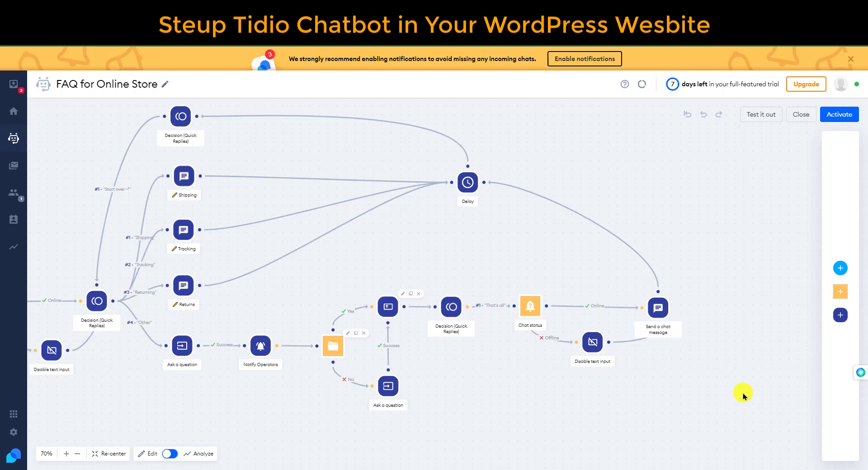
{"action": "left_click", "coordinate": [839, 114]}
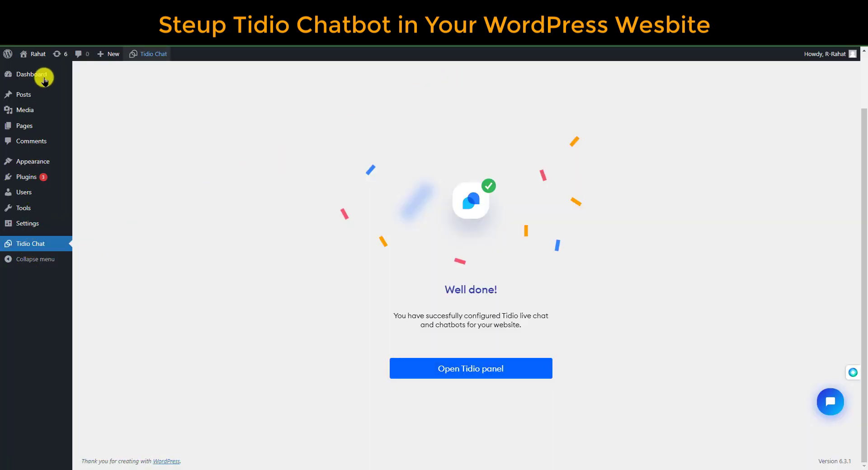
Switch to WordPress, visit the live website and open its Tidio chat widget
{"action": "left_click", "coordinate": [41, 53]}
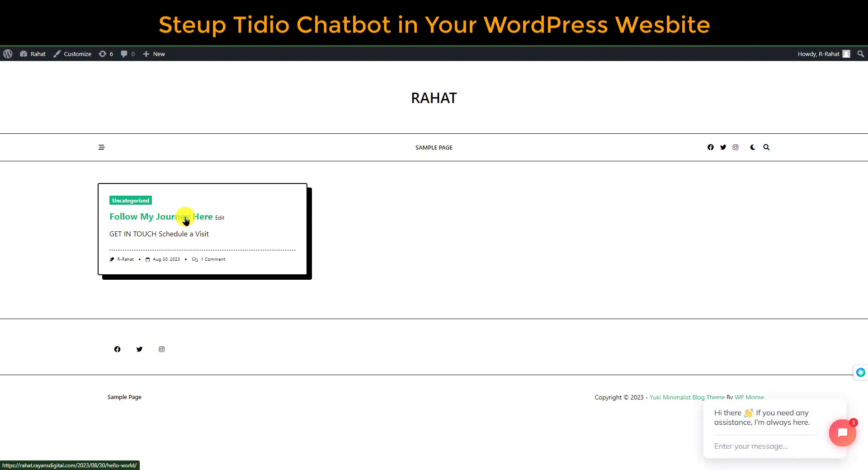
{"action": "left_click", "coordinate": [839, 433]}
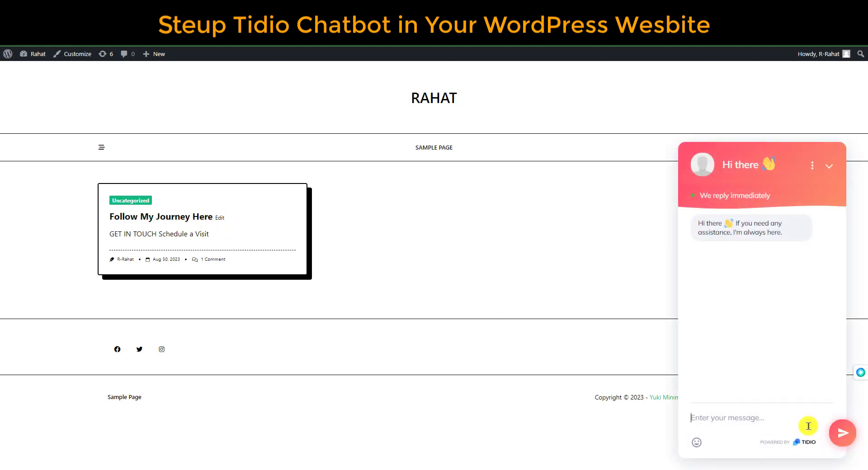